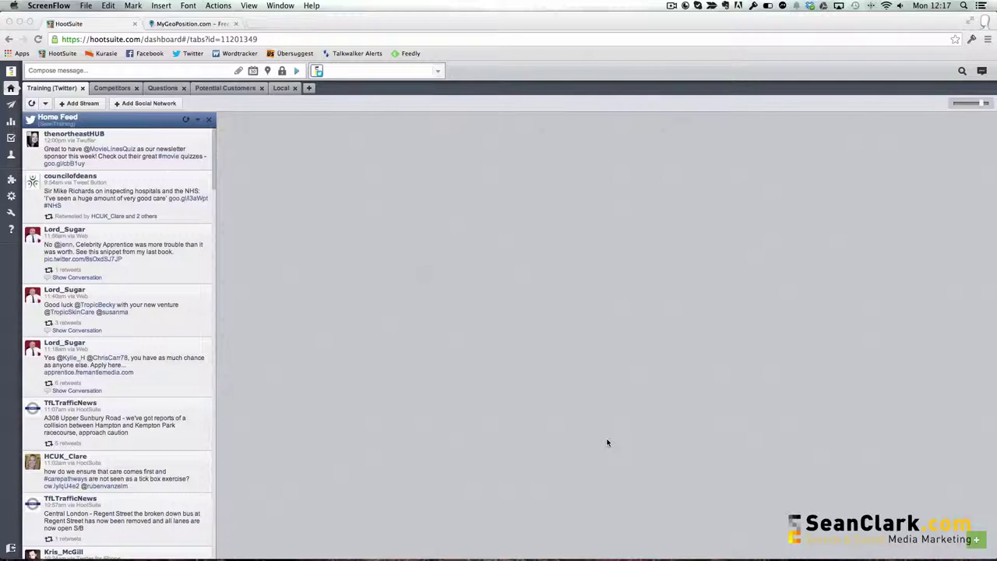
# - Create a new dashboard tab and name it 'Clients'
pyautogui.scroll(-2, 133, 275)
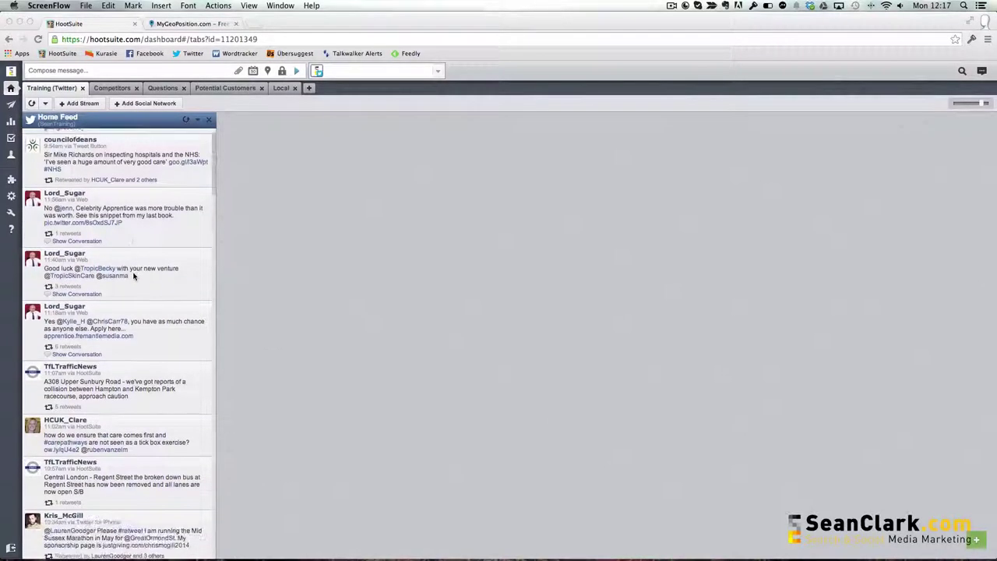
pyautogui.scroll(-10, 133, 275)
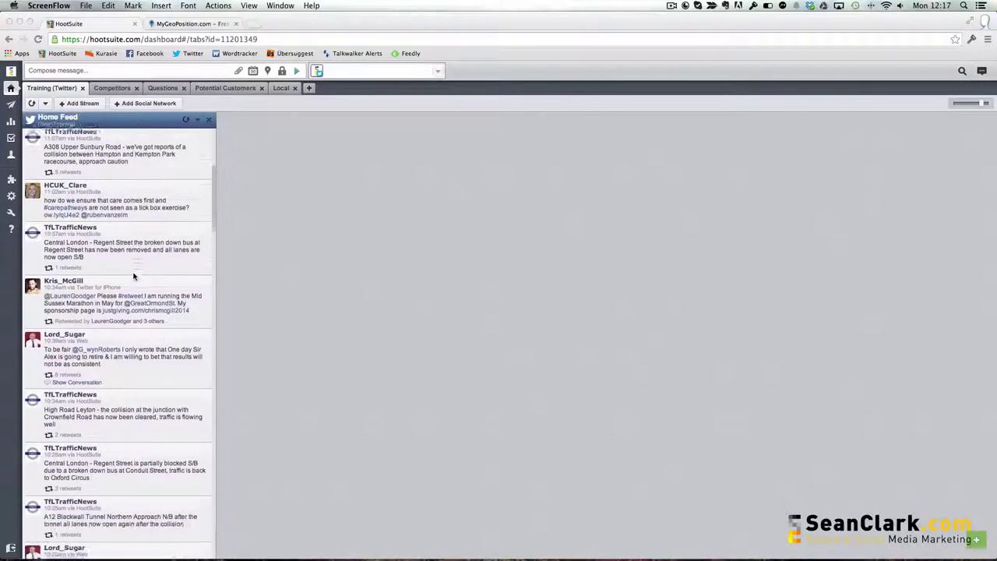
pyautogui.scroll(11, 133, 275)
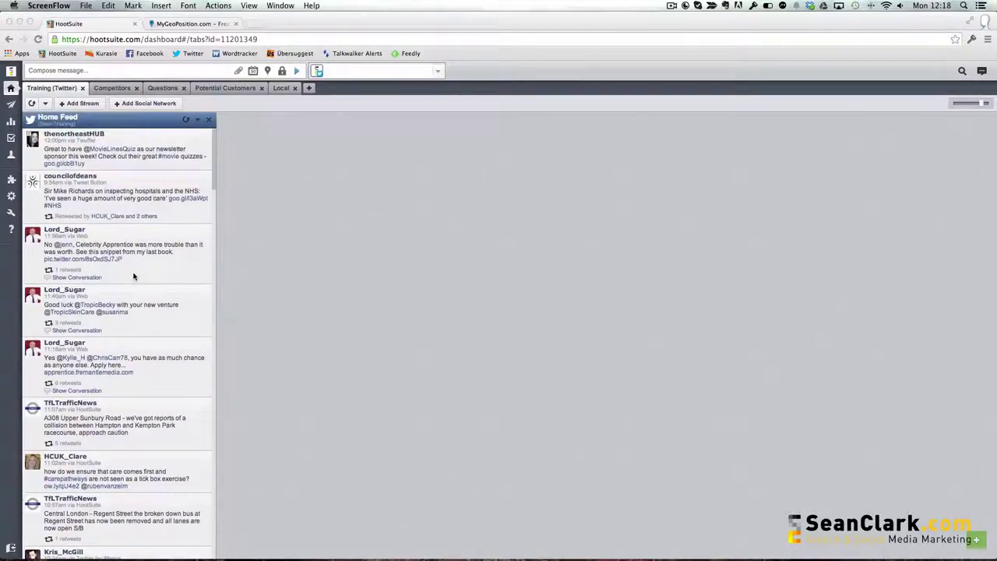
pyautogui.scroll(-6, 134, 275)
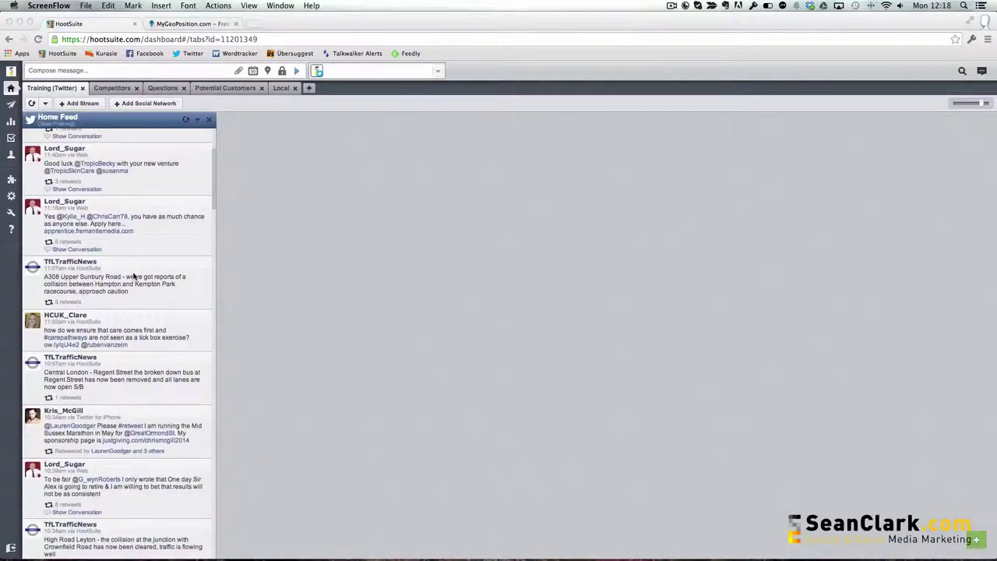
pyautogui.scroll(-4, 133, 275)
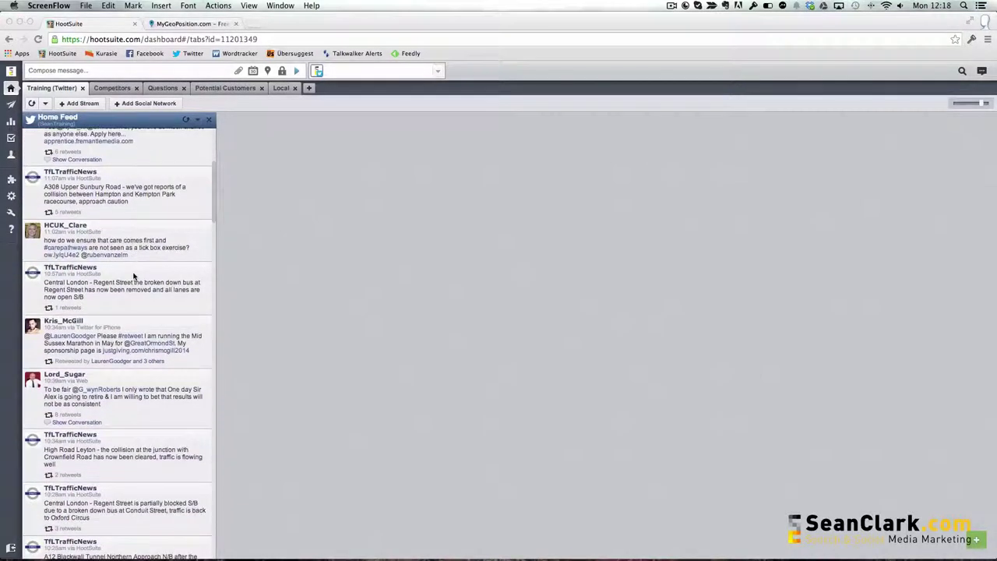
pyautogui.scroll(10, 133, 275)
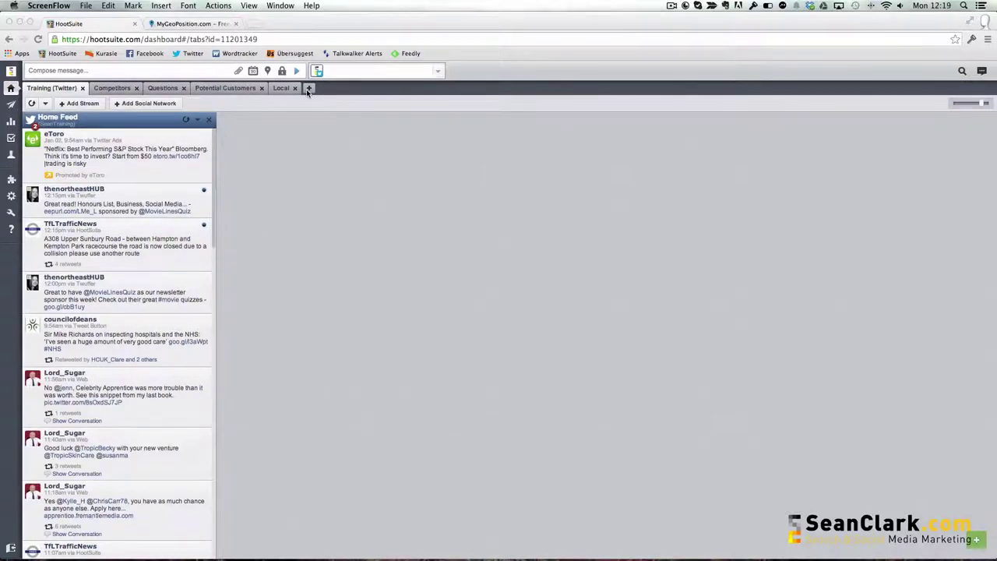
pyautogui.click(308, 90)
pyautogui.click(308, 90)
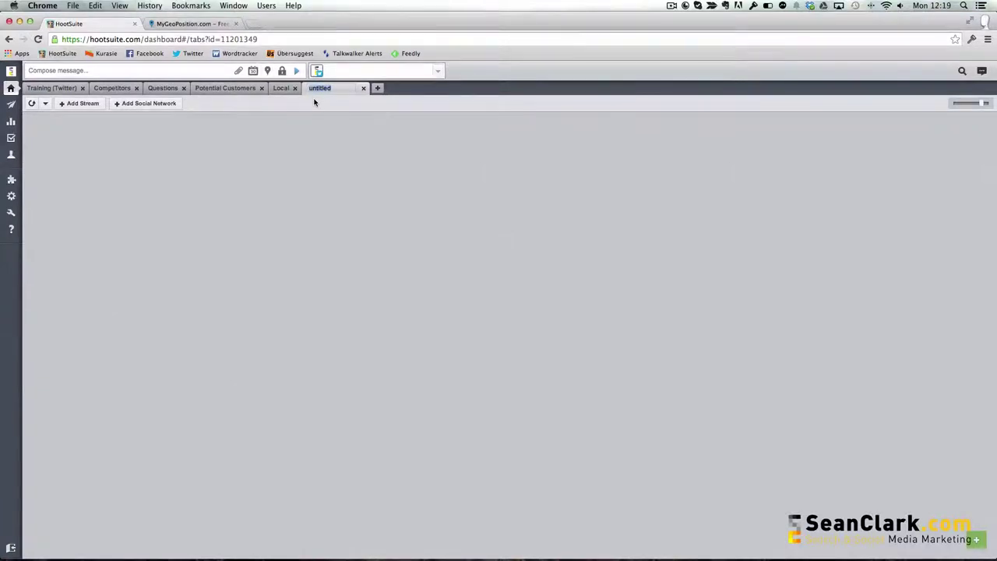
pyautogui.write('Clients')
pyautogui.press('Return')
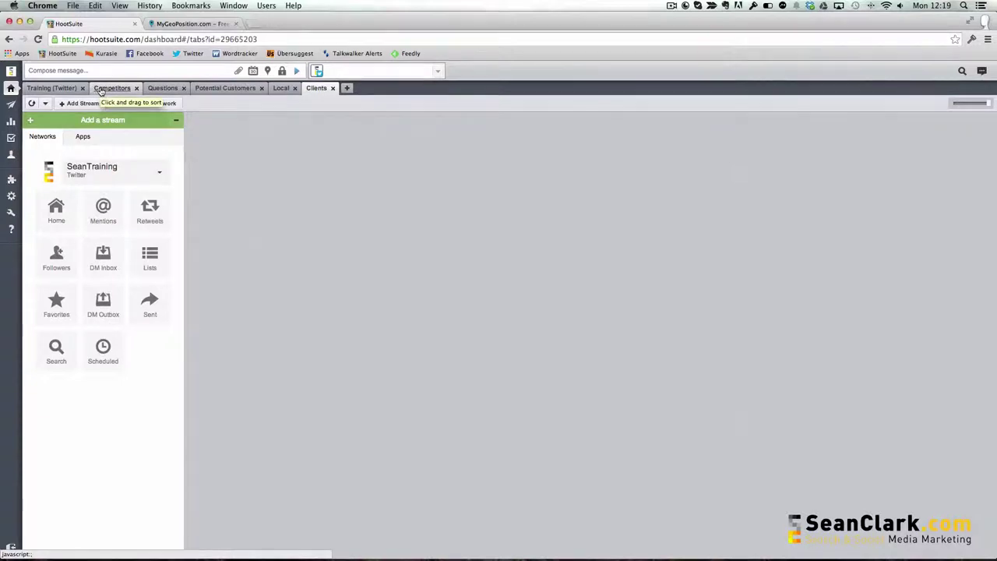
# - On the Competitors tab, add a stream from the Competitors Twitter list
pyautogui.click(101, 90)
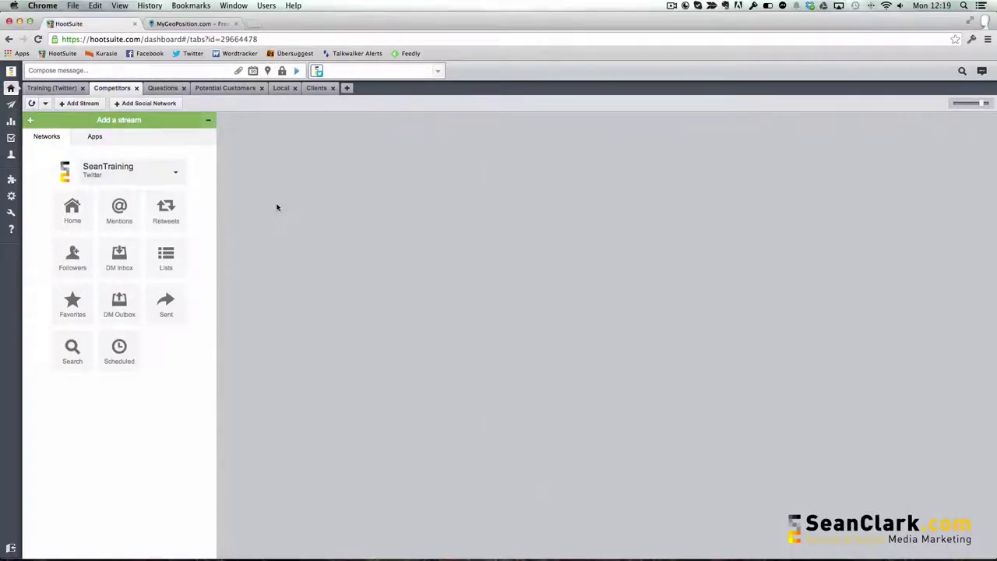
pyautogui.click(164, 263)
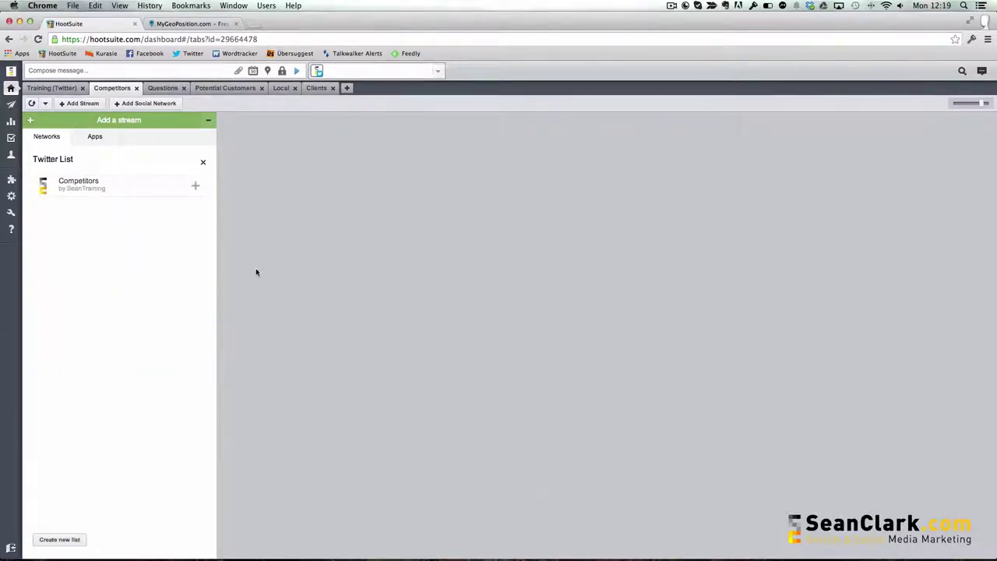
pyautogui.click(195, 188)
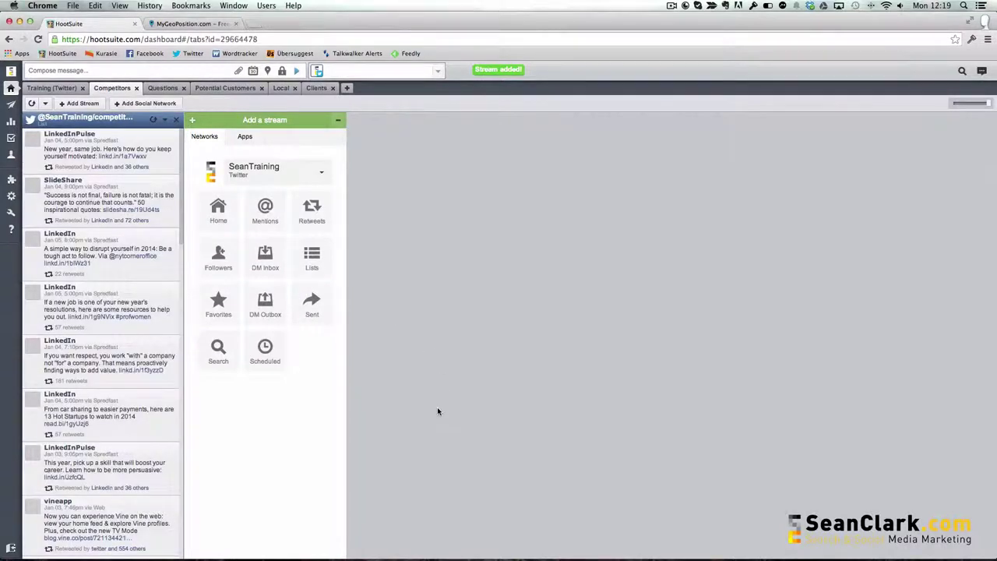
pyautogui.scroll(-2, 139, 279)
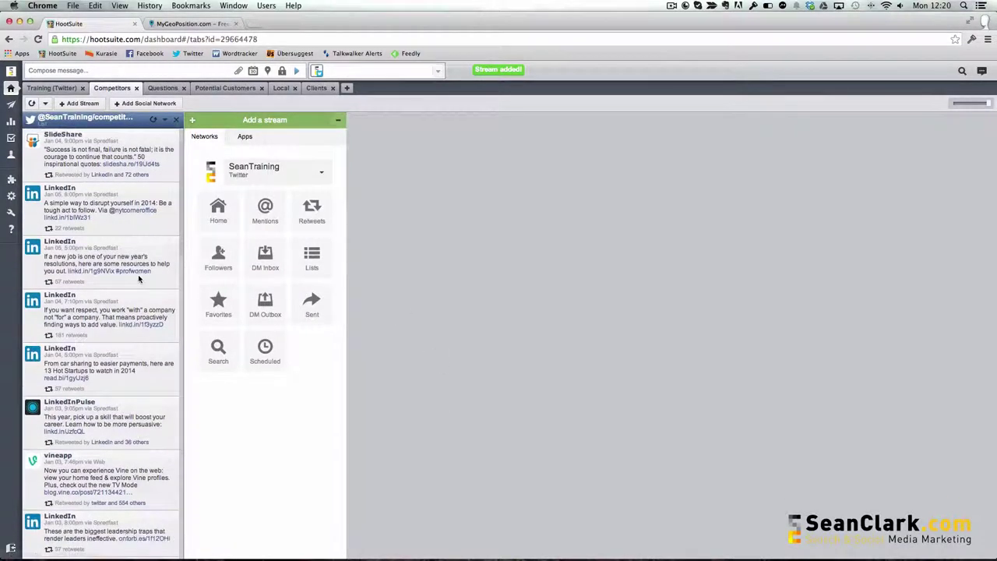
pyautogui.scroll(-10, 140, 279)
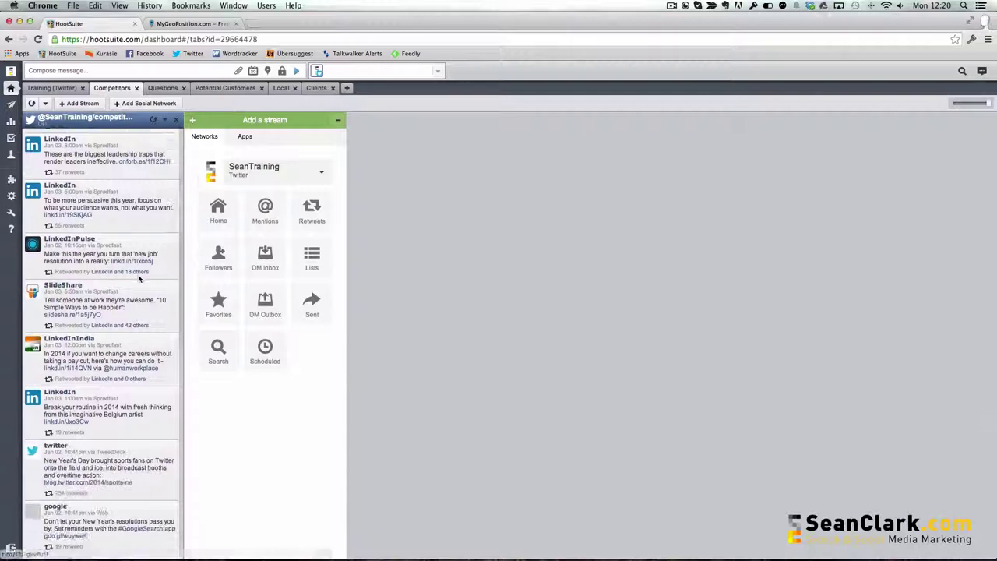
pyautogui.scroll(-9, 139, 278)
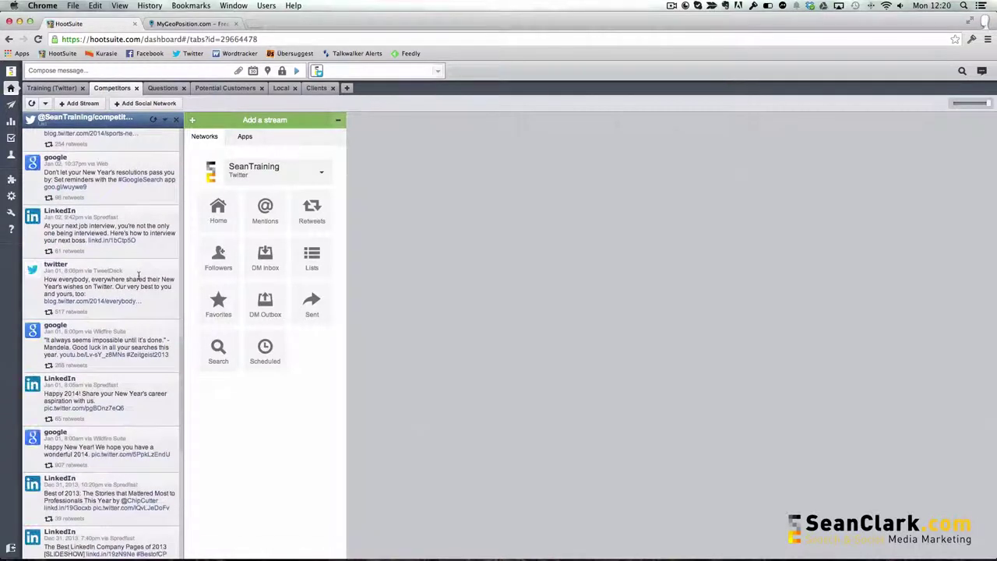
pyautogui.scroll(10, 139, 279)
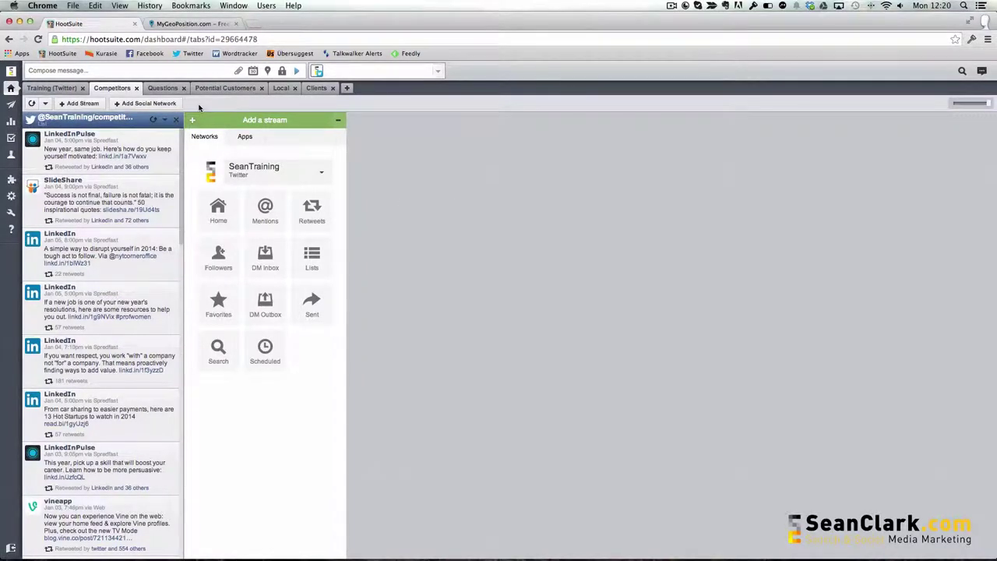
# - Switch to the Questions tab holding the 'hotel ?' search stream
pyautogui.click(158, 89)
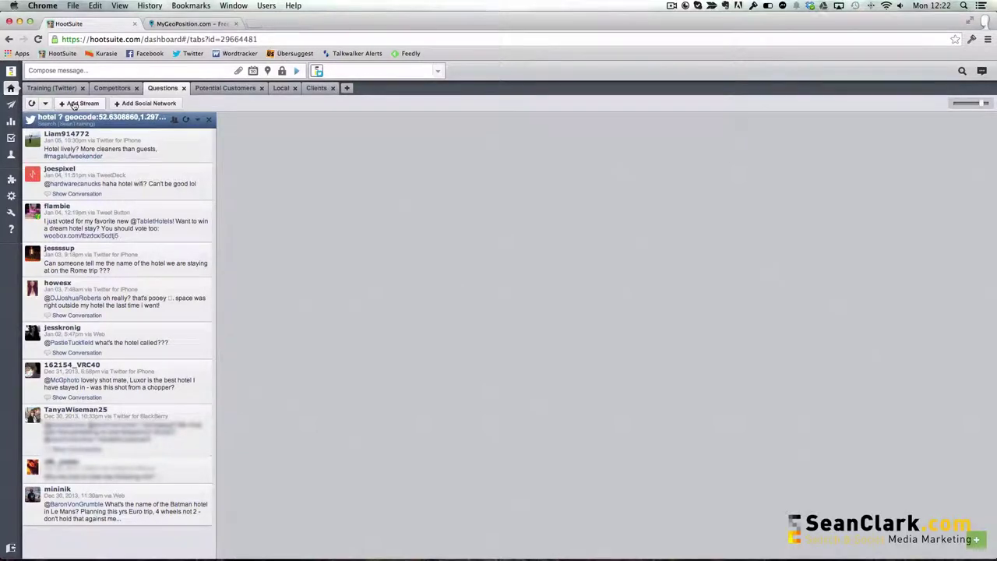
# - Open Add Stream on the Twitter Search option for the training profile
pyautogui.click(74, 105)
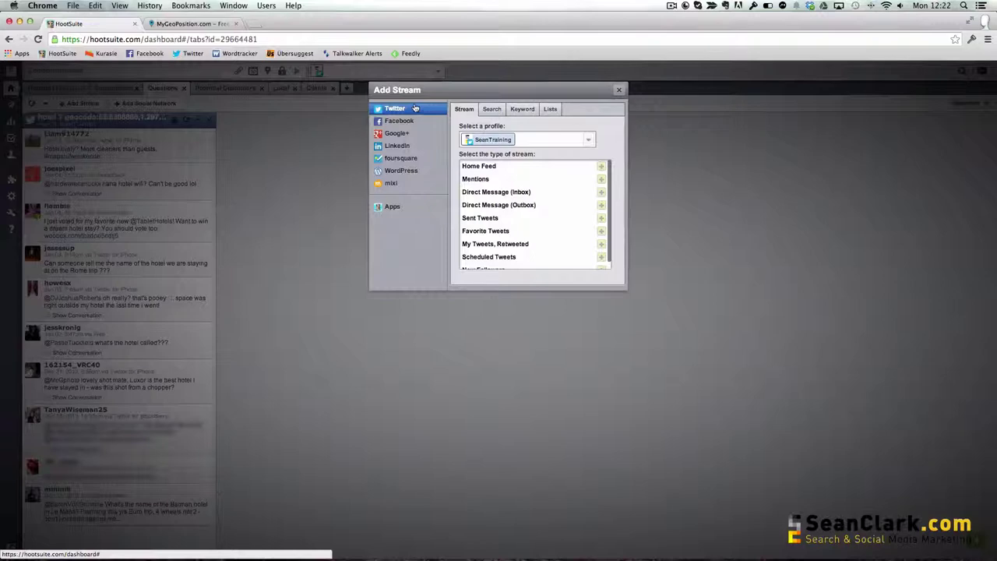
pyautogui.click(500, 144)
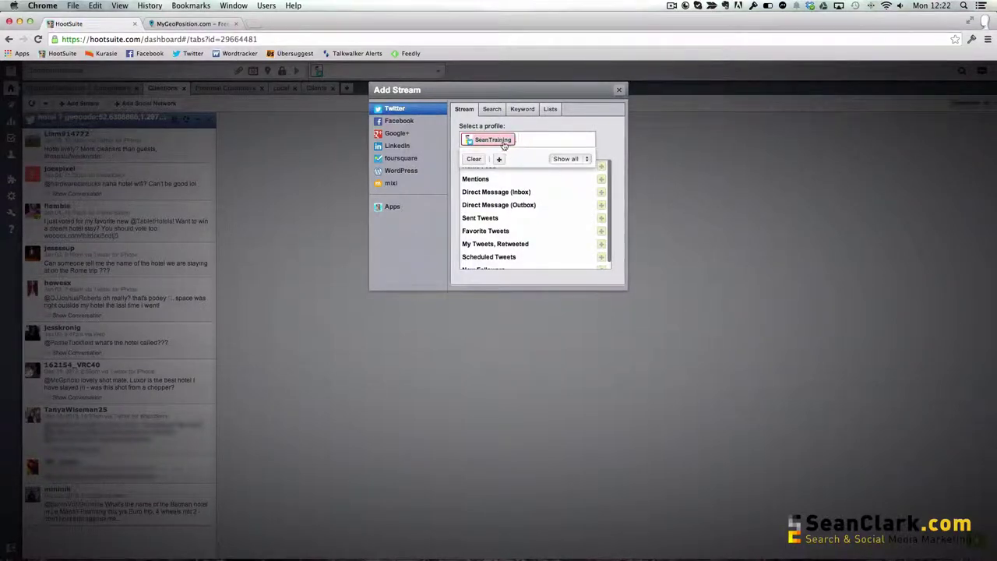
pyautogui.click(546, 137)
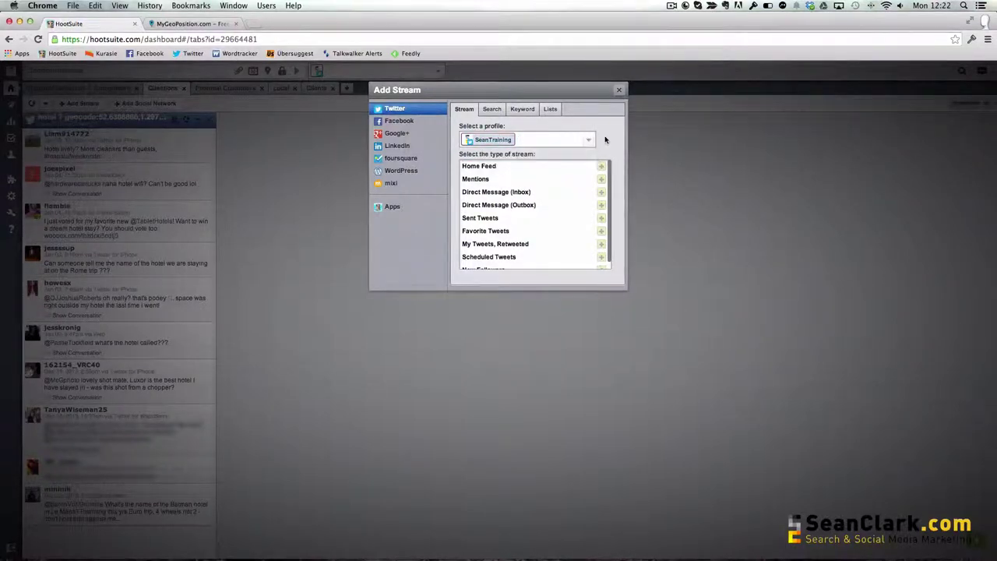
pyautogui.click(492, 109)
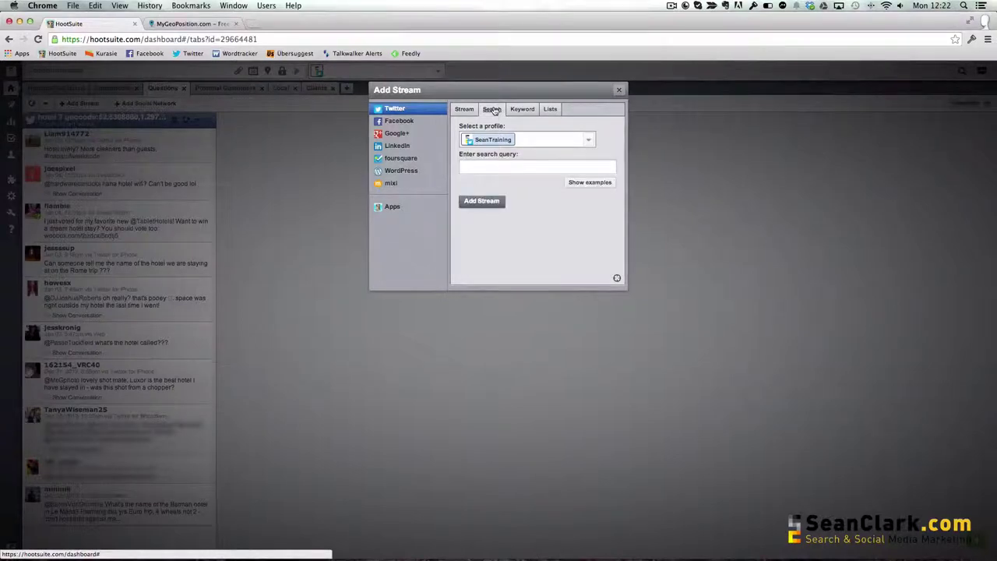
pyautogui.click(592, 184)
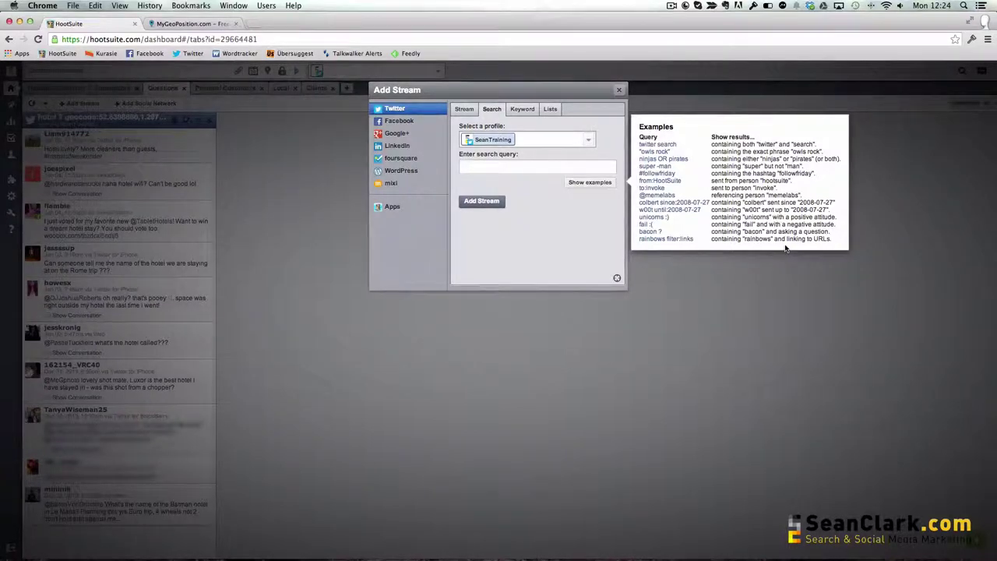
pyautogui.click(494, 166)
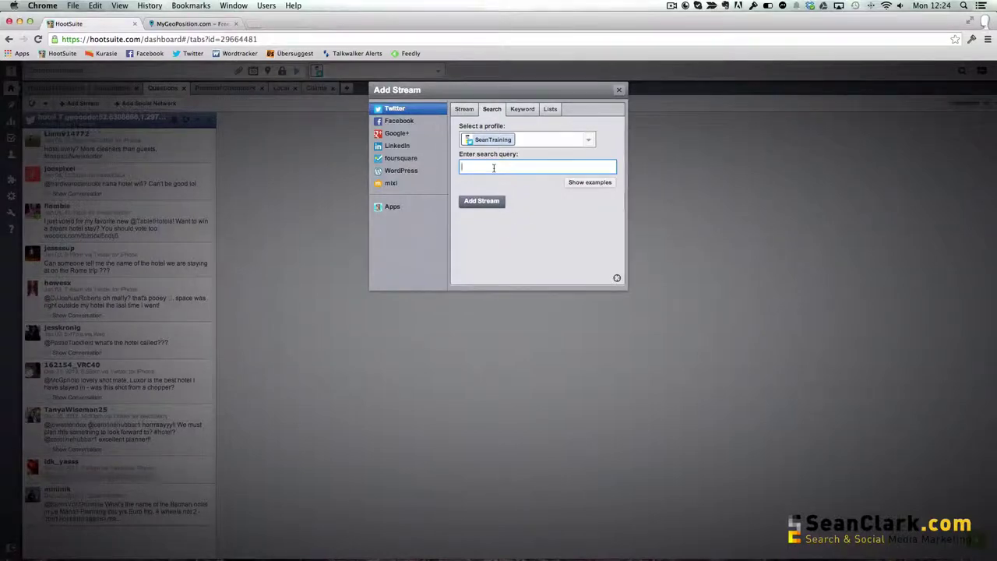
# - Start the search query with 'geocode:'
pyautogui.write('geoa')
pyautogui.write('code')
pyautogui.write(':')
# - Paste Norwich's latitude 52.6308860 from MyGeoPosition into the query and grab longitude 1.2973550
pyautogui.click(187, 24)
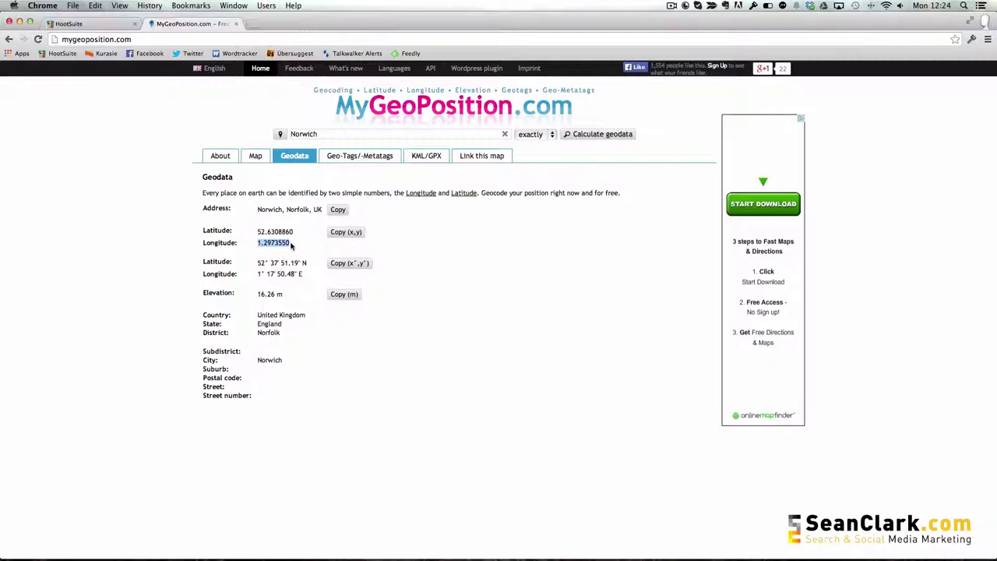
pyautogui.moveTo(258, 231); pyautogui.dragTo(296, 232)
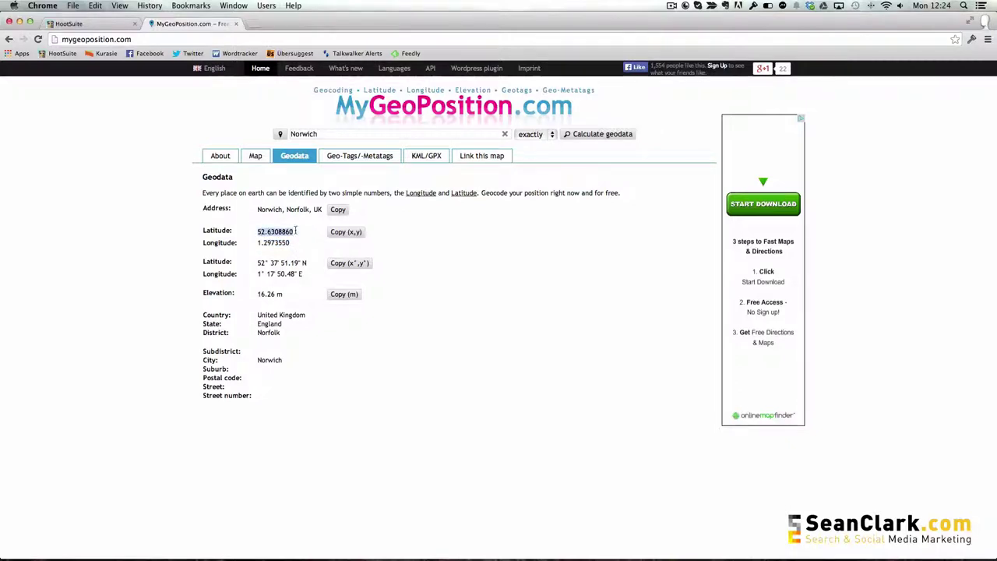
pyautogui.press('super+c')
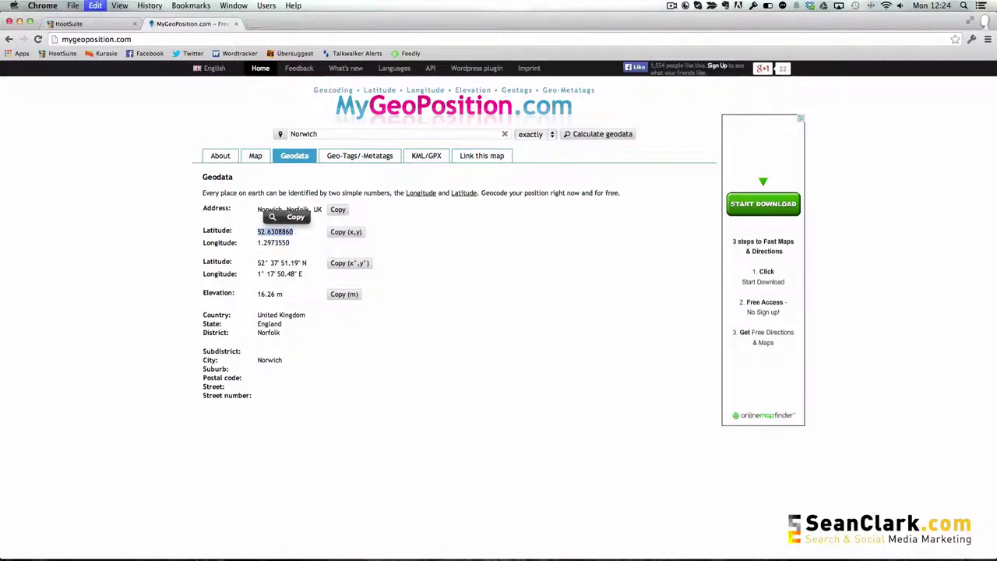
pyautogui.click(96, 25)
pyautogui.press('super+v')
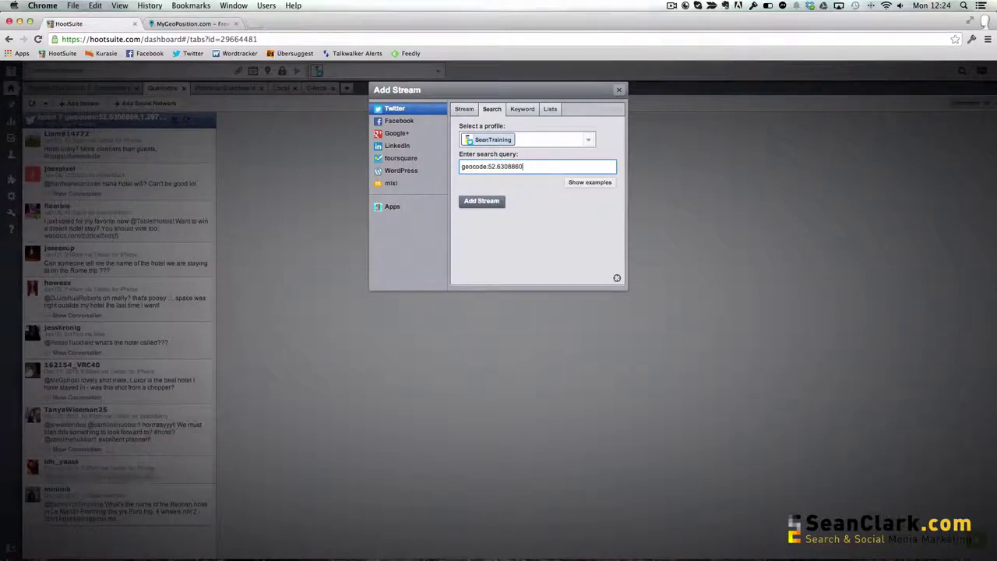
pyautogui.click(179, 26)
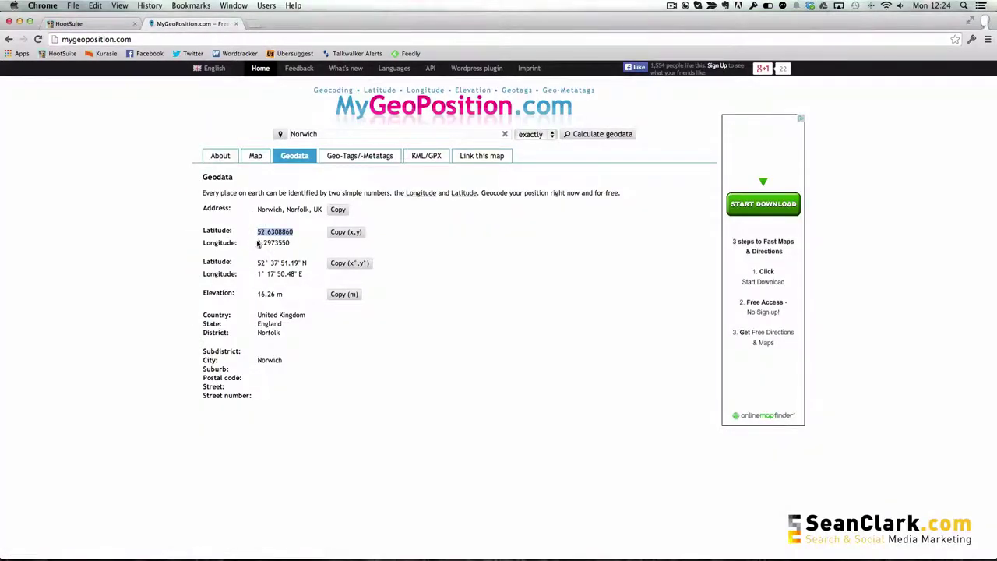
pyautogui.moveTo(257, 242); pyautogui.dragTo(290, 243)
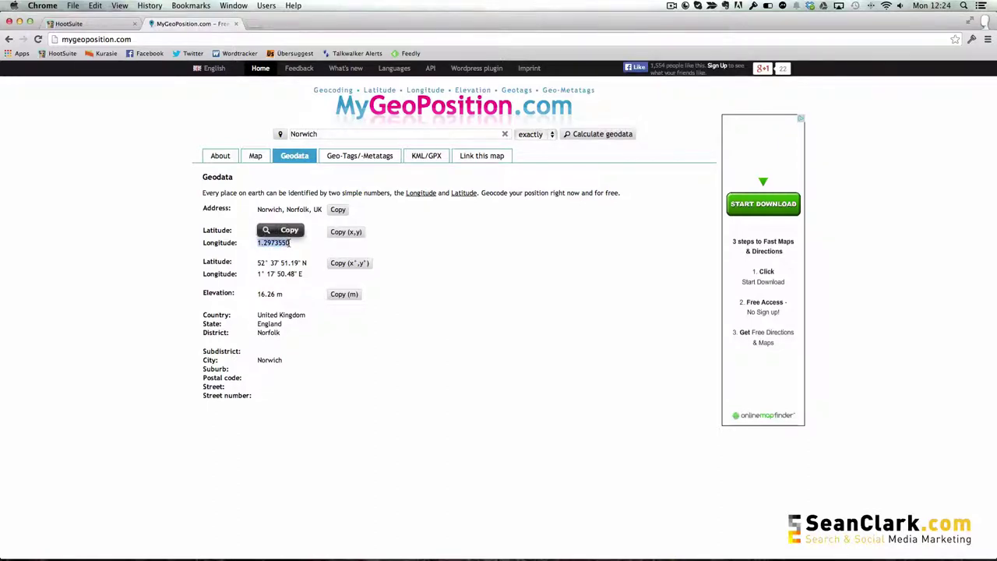
pyautogui.click(87, 24)
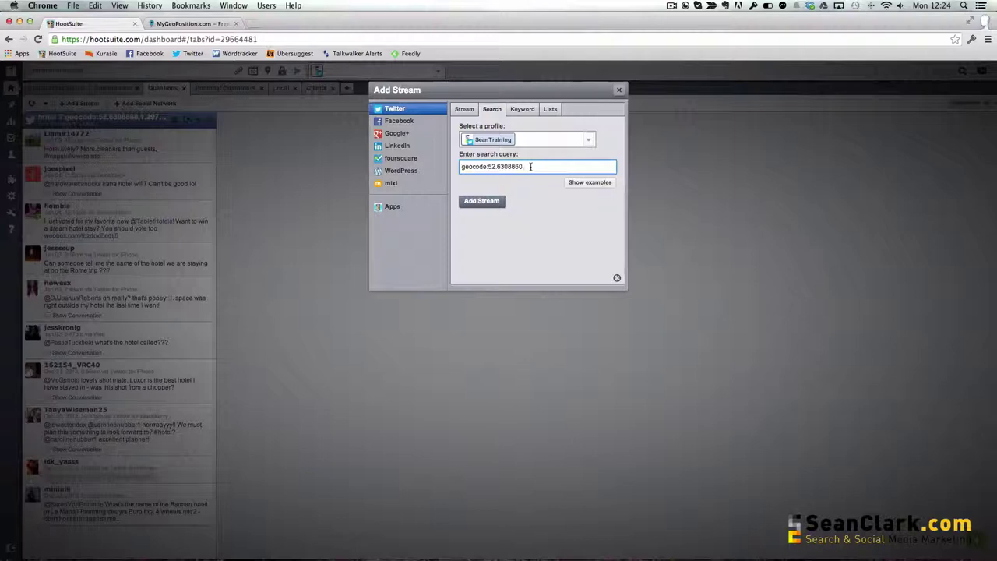
# - Complete the query with longitude 1.2973550, a 25 radius and the keyword 'workshop ?'
pyautogui.press('super+v')
pyautogui.write(',')
pyautogui.write('25')
pyautogui.write('work')
pyautogui.write('shop ')
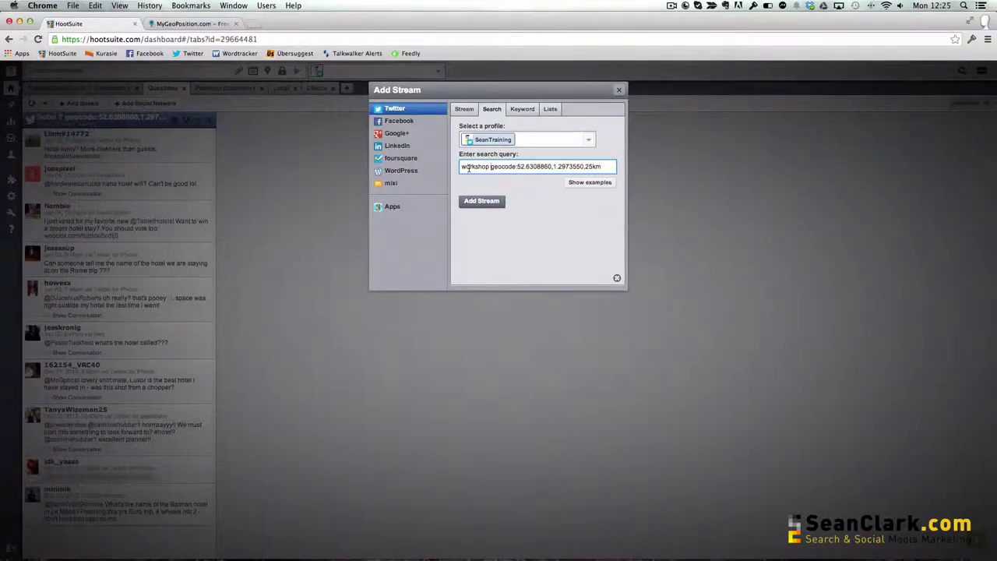
pyautogui.write('?')
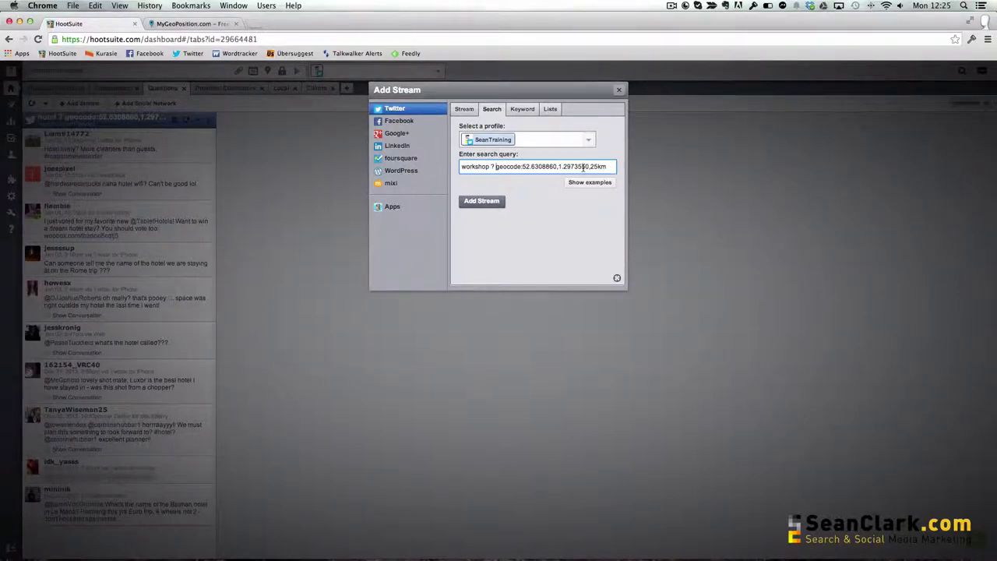
# - Add the workshop geocode stream and open its Preferences to edit the search
pyautogui.click(481, 201)
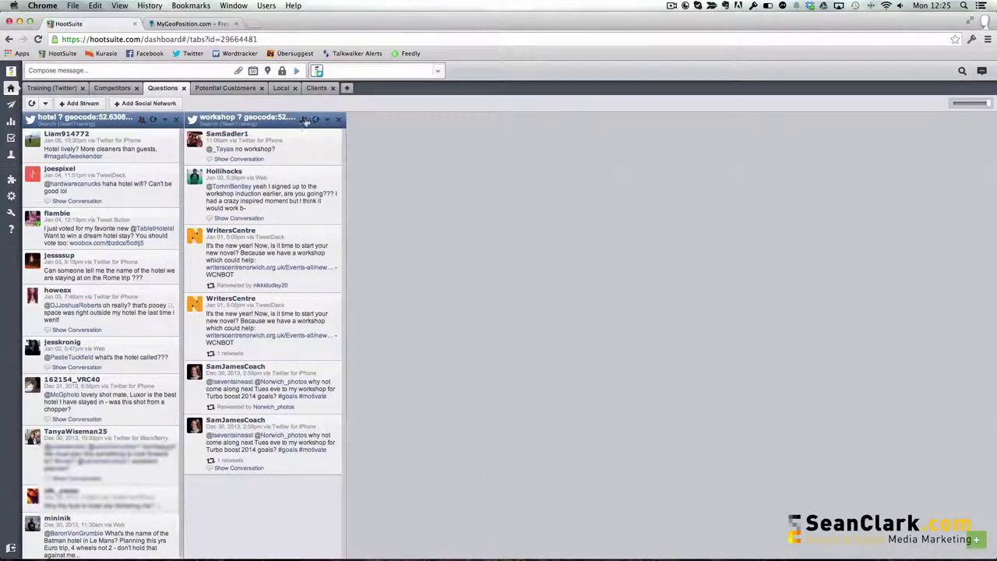
pyautogui.click(328, 123)
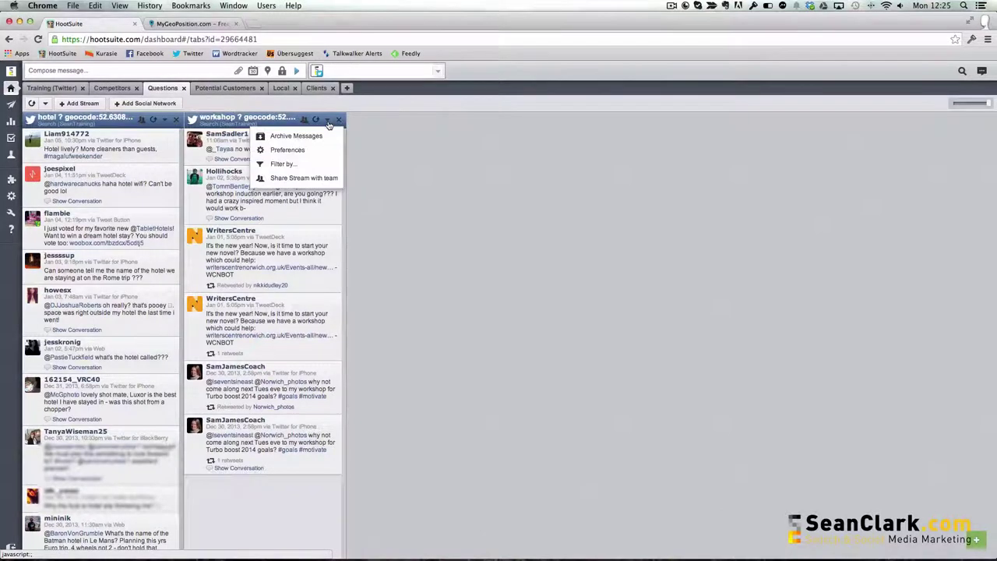
pyautogui.click(293, 151)
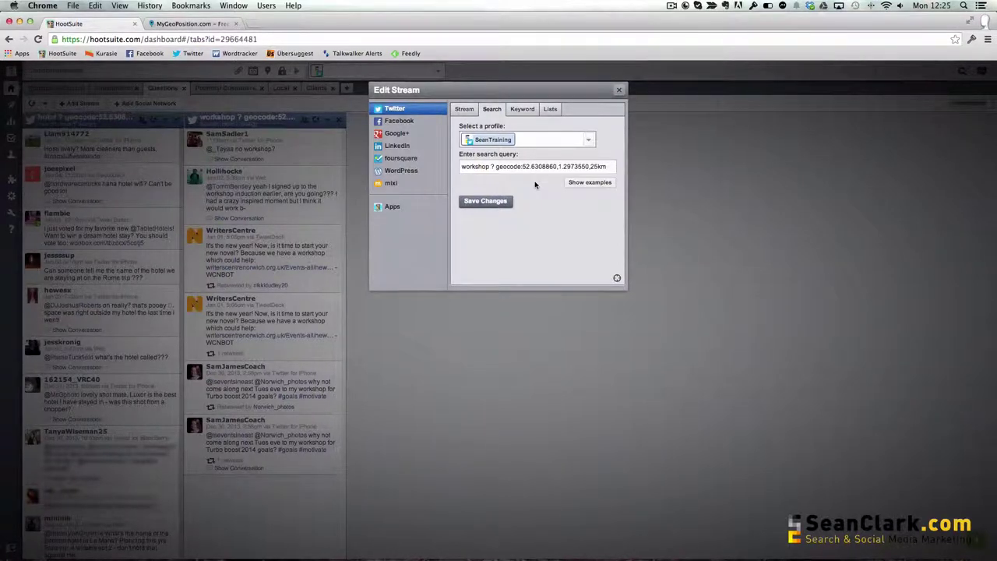
# - Insert '-http -www' before geocode in the workshop query and save
pyautogui.click(496, 167)
pyautogui.write('-')
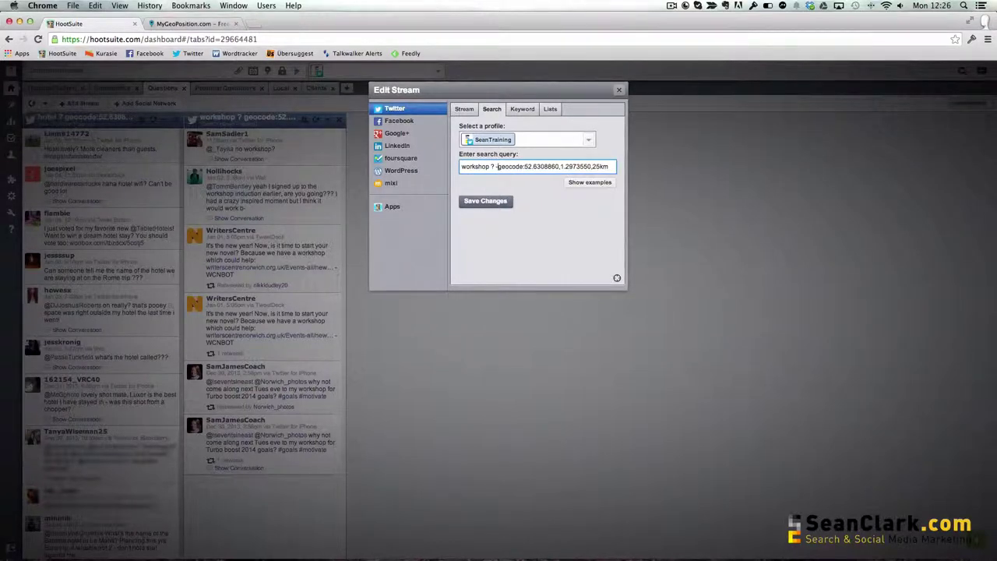
pyautogui.write('http ')
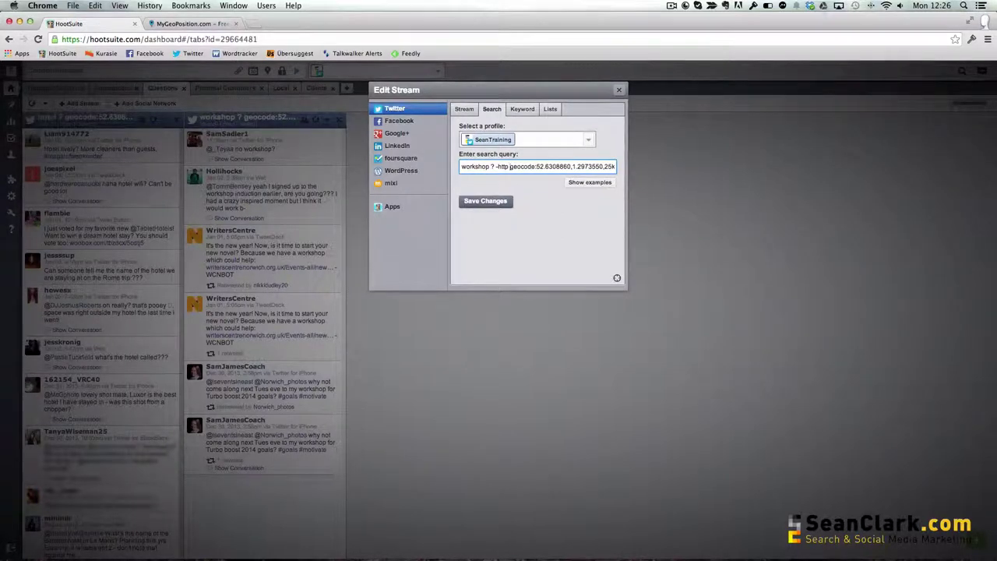
pyautogui.write('-www')
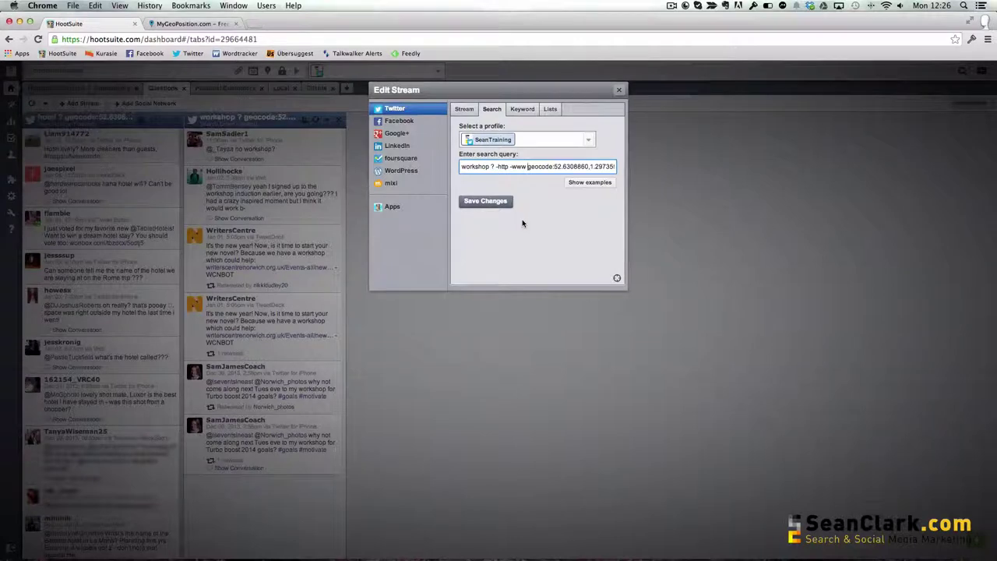
pyautogui.click(486, 201)
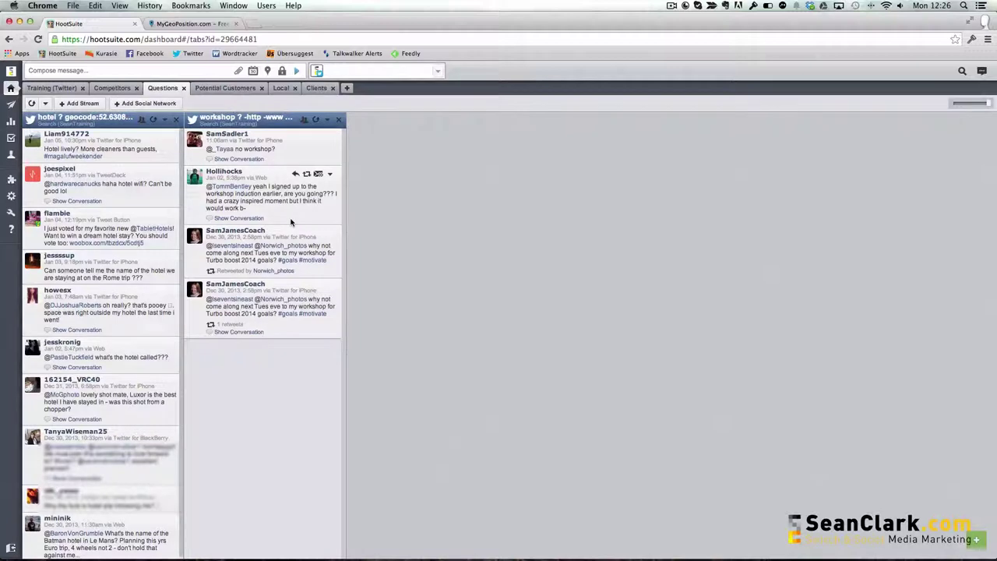
# - Change the workshop stream's radius from 25km to 50 in Preferences and save
pyautogui.click(326, 119)
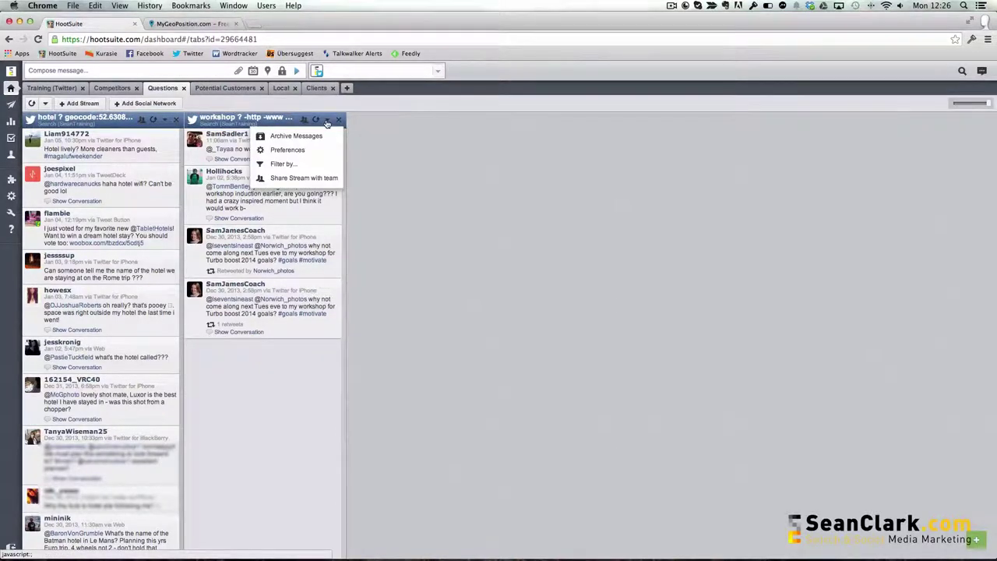
pyautogui.click(296, 156)
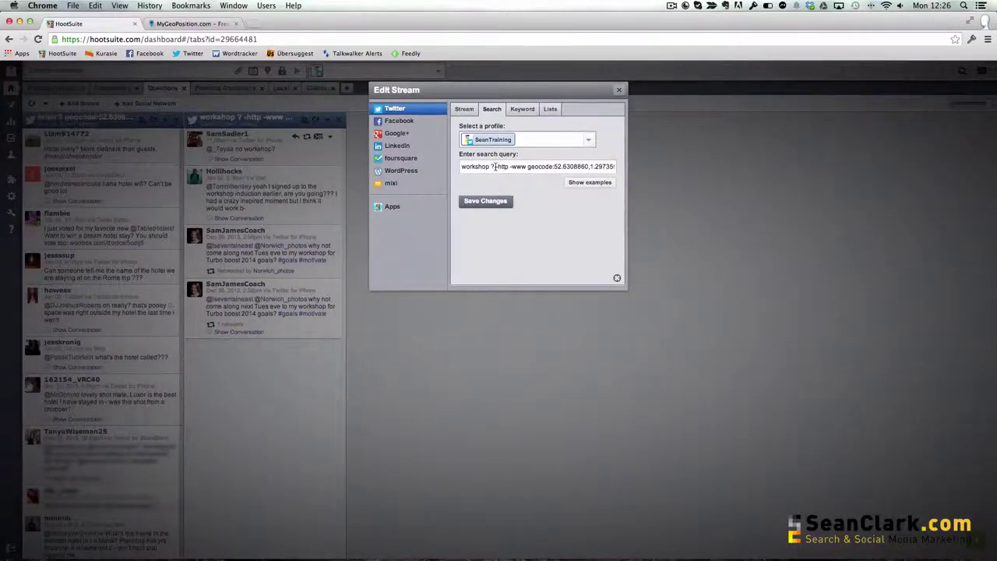
pyautogui.moveTo(592, 167)
pyautogui.mouseDown()
pyautogui.moveTo(615, 167)
pyautogui.moveTo(598, 167)
pyautogui.mouseUp()
pyautogui.click(602, 166)
pyautogui.write('50')
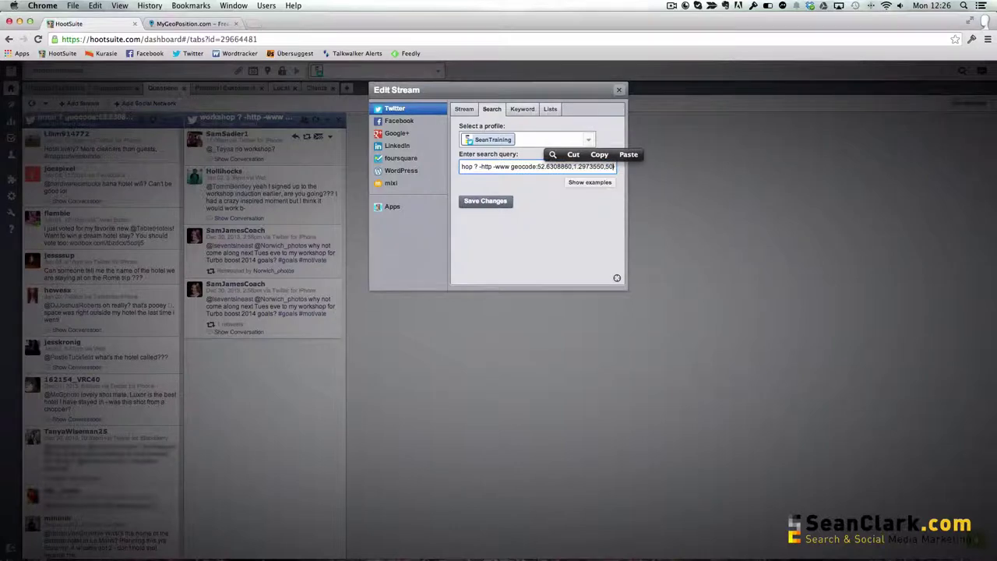
pyautogui.click(486, 203)
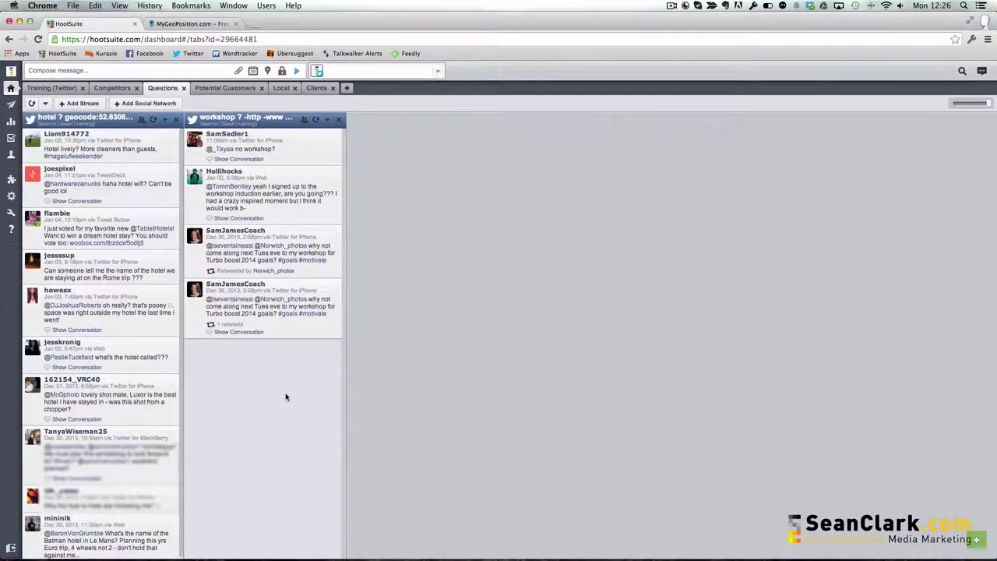
pyautogui.moveTo(337, 150)
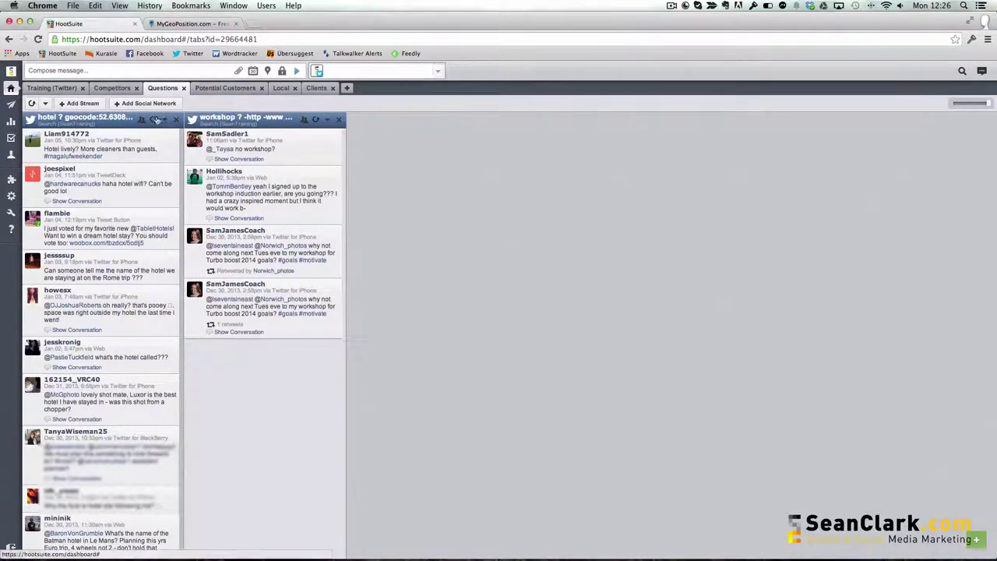
pyautogui.click(81, 104)
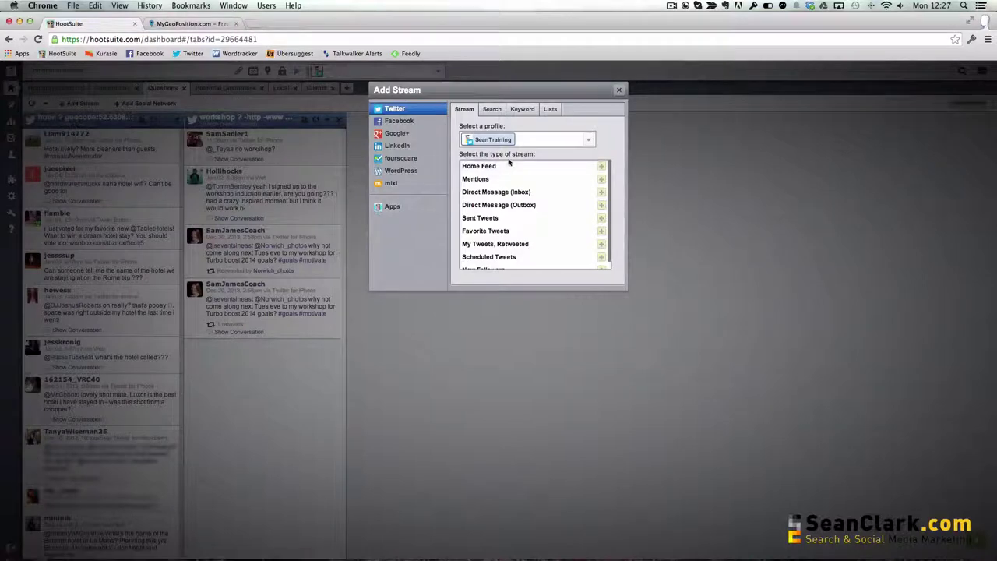
pyautogui.click(492, 110)
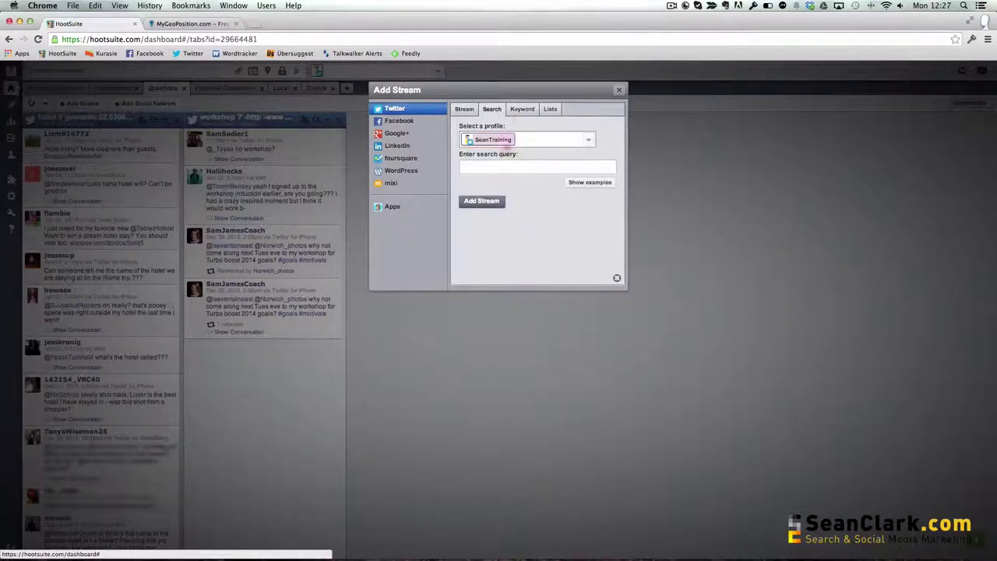
pyautogui.click(483, 168)
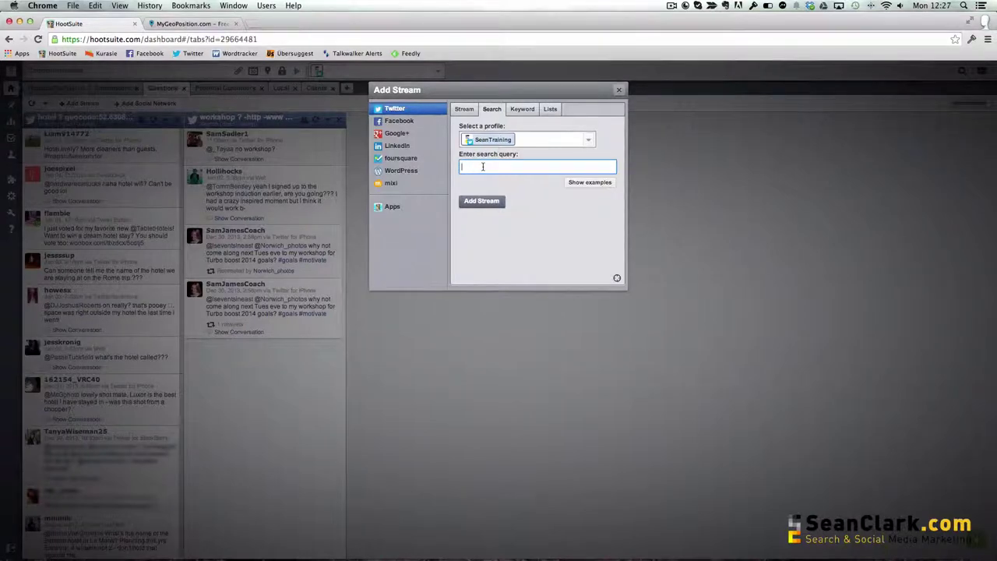
pyautogui.write('t')
pyautogui.write('h')
pyautogui.write('ow to use ')
pyautogui.write('twitter')
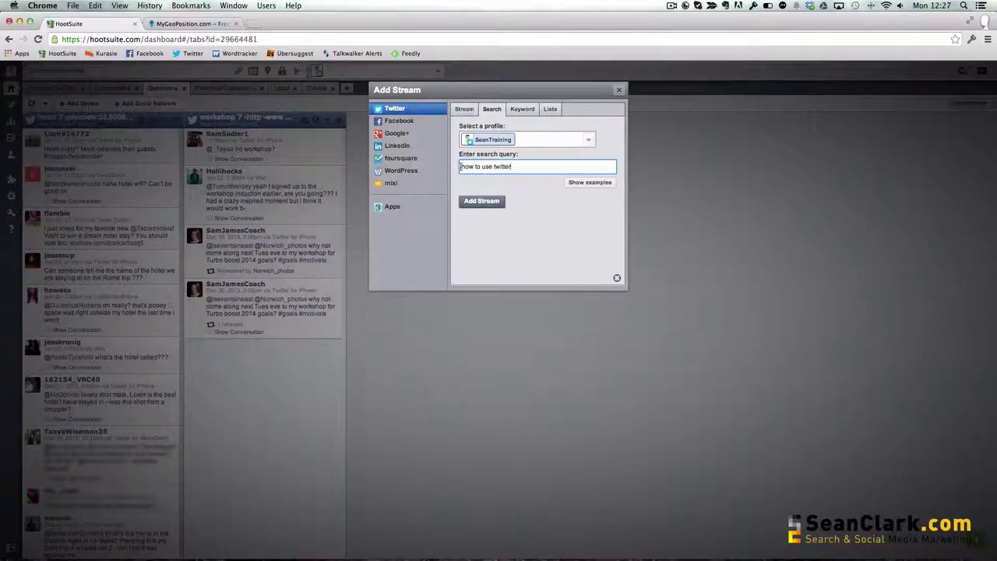
pyautogui.click(460, 166)
pyautogui.write('"')
pyautogui.click(525, 166)
pyautogui.write('" ? -http -www')
pyautogui.click(461, 167)
pyautogui.write('"')
pyautogui.press('End')
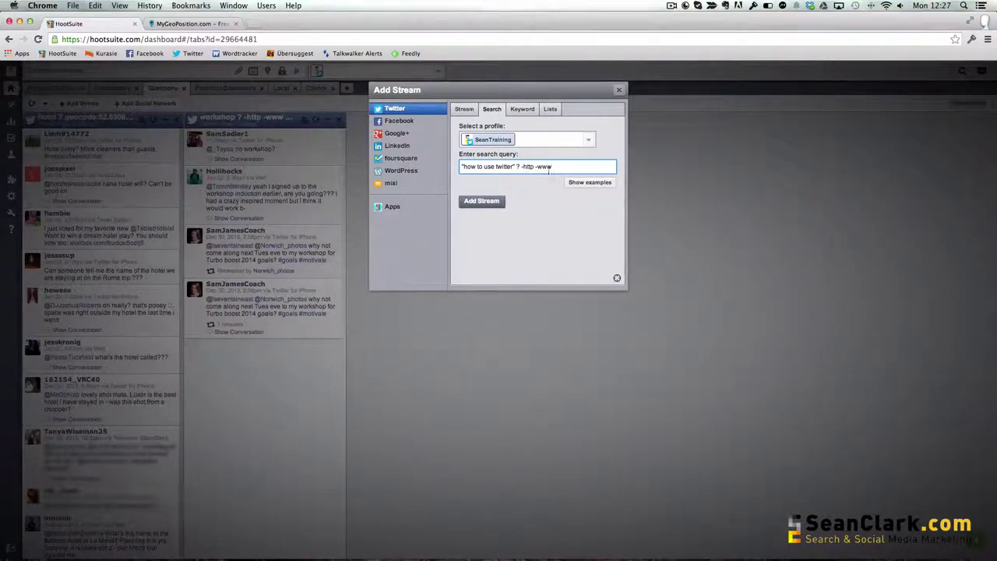
# - Add the "how to use twitter" question search as a stream and scroll through its tweets
pyautogui.write('/')
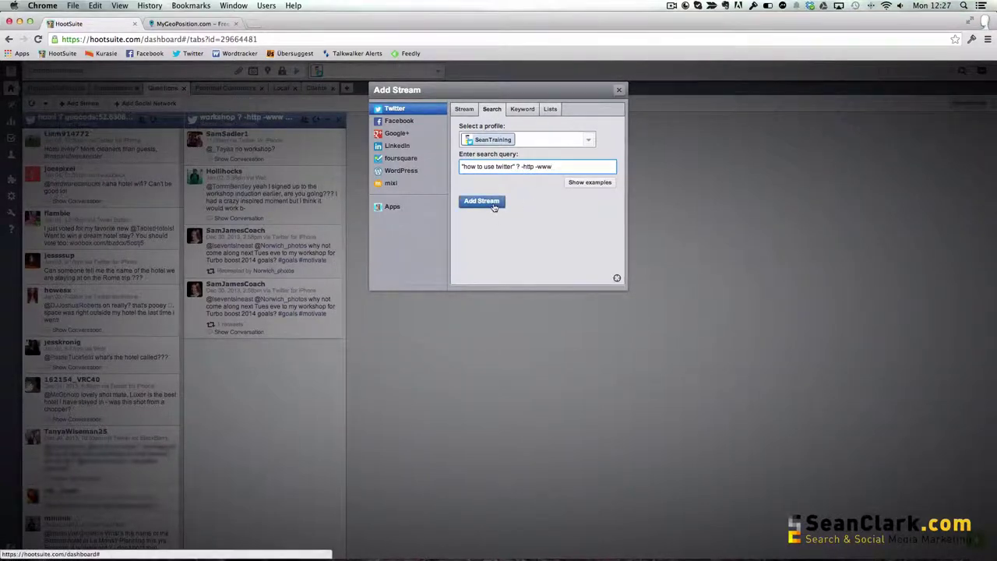
pyautogui.click(492, 204)
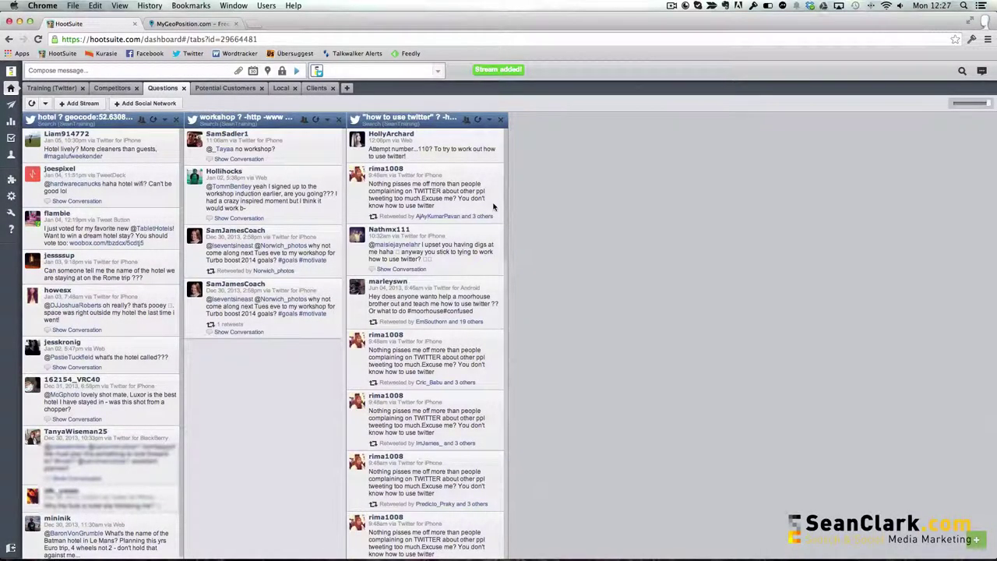
pyautogui.scroll(-1, 493, 205)
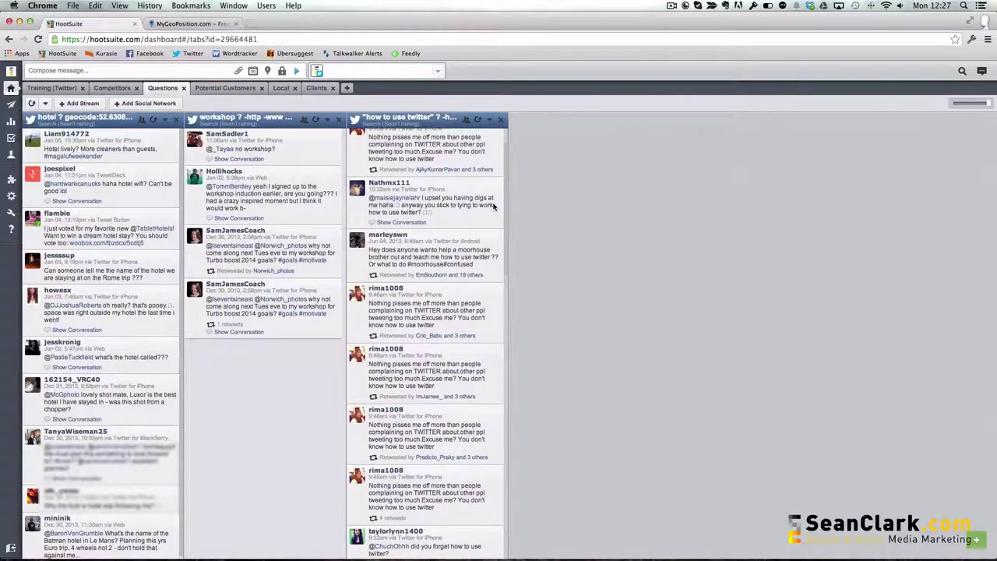
pyautogui.scroll(-5, 493, 205)
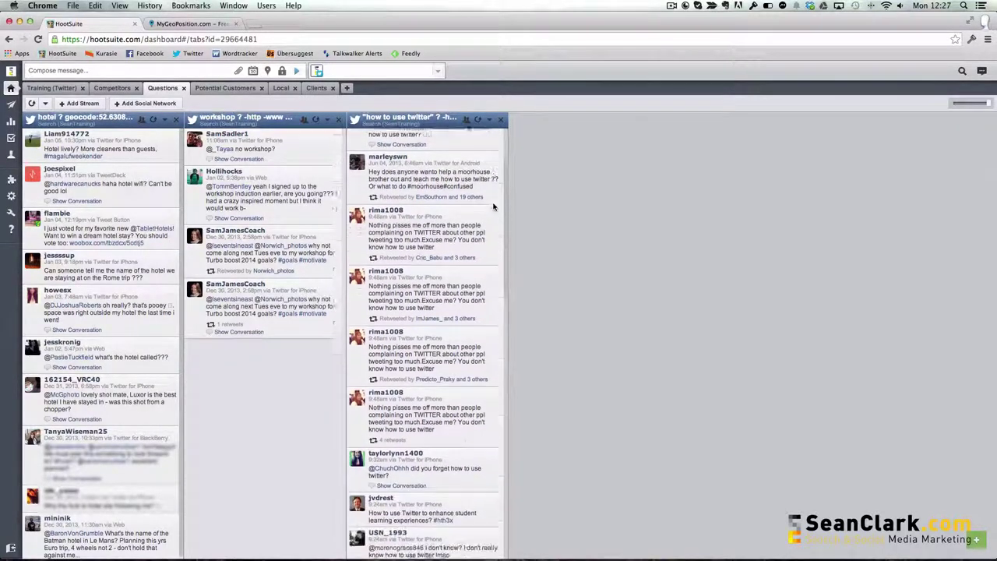
pyautogui.scroll(-5, 492, 204)
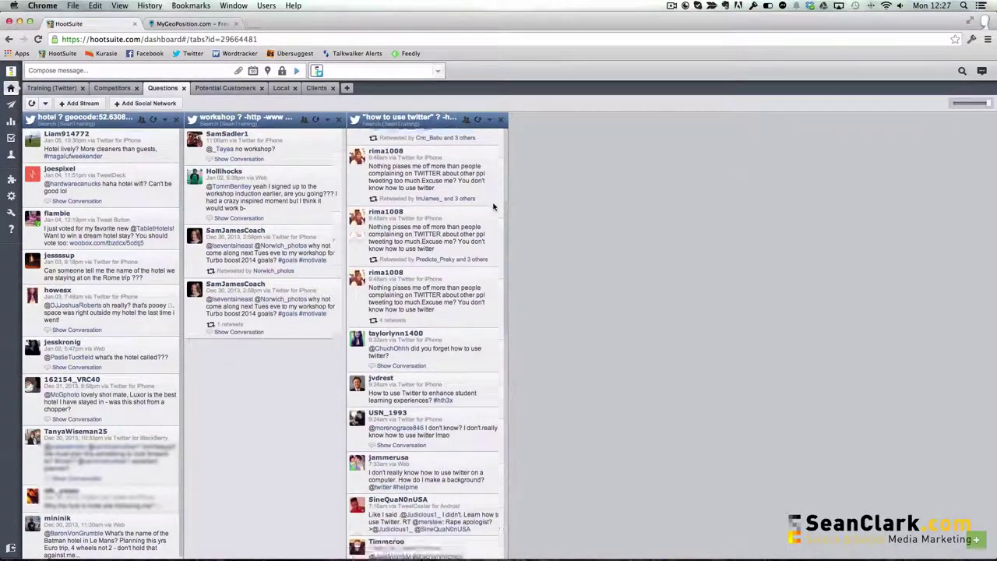
pyautogui.scroll(-1, 493, 205)
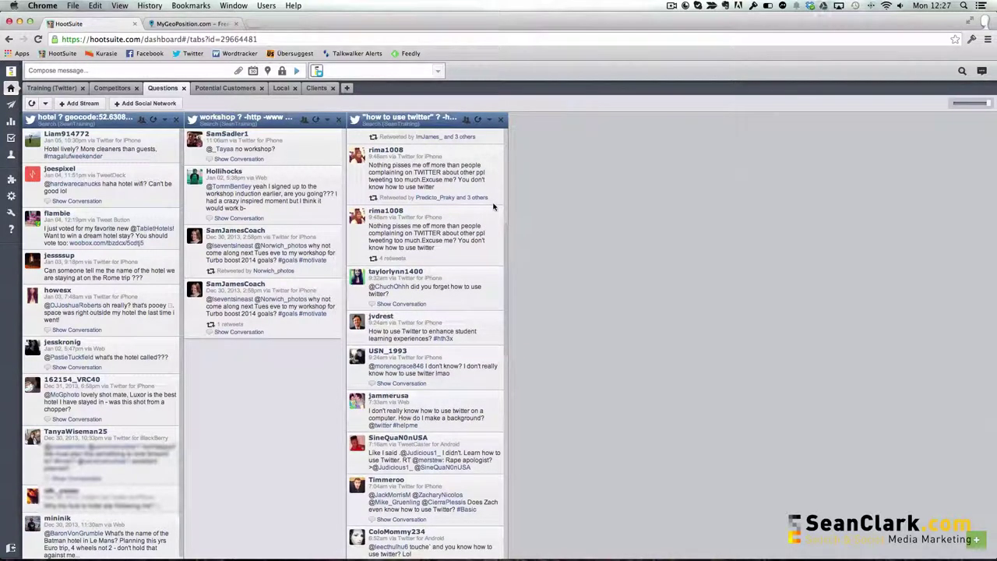
pyautogui.scroll(-8, 493, 205)
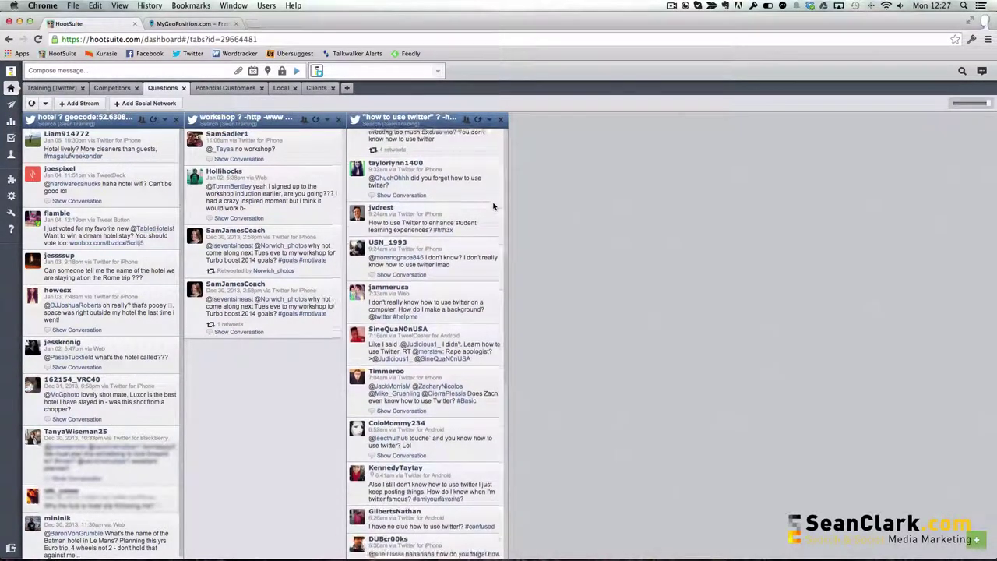
pyautogui.scroll(-1, 493, 205)
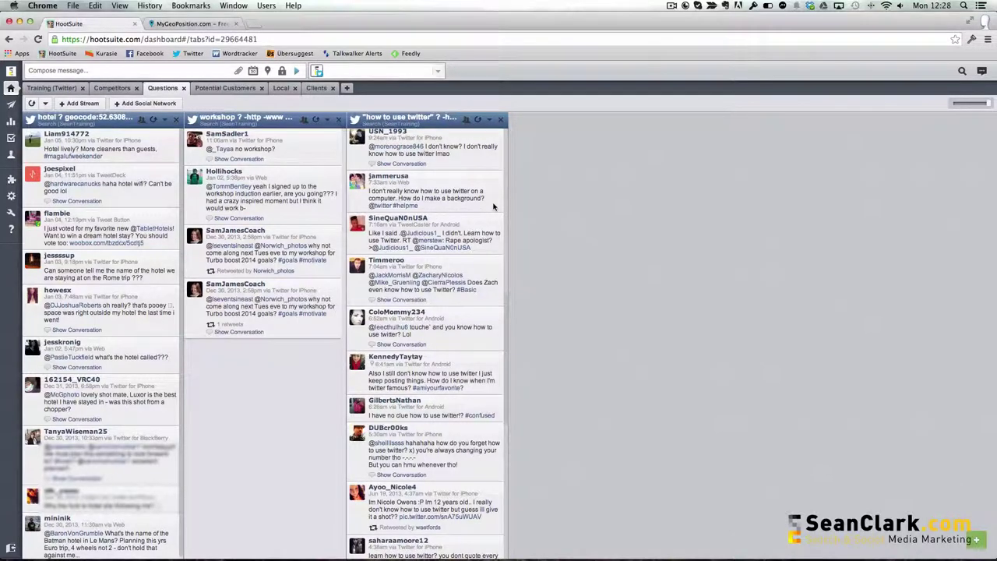
pyautogui.scroll(-5, 493, 205)
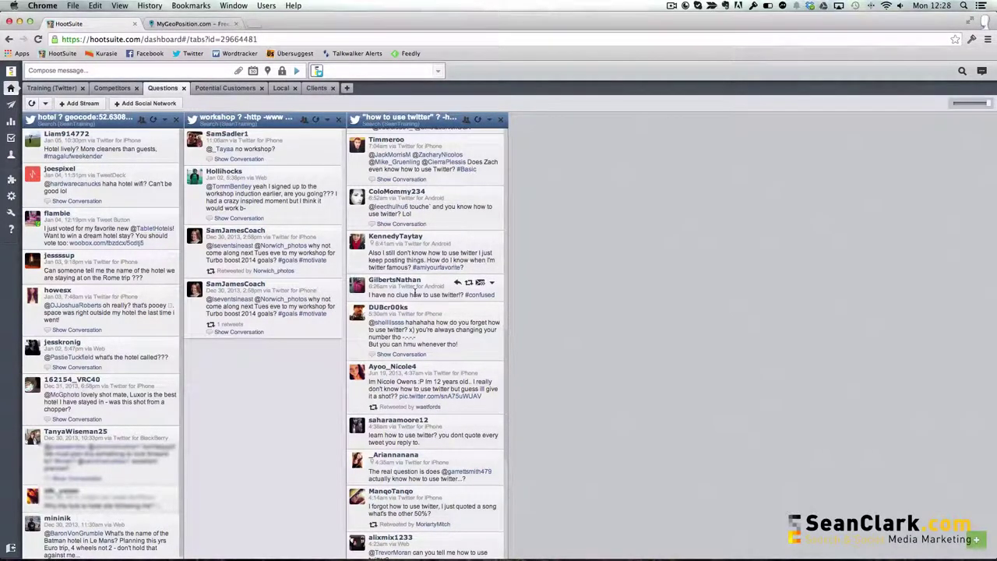
pyautogui.scroll(-4, 415, 293)
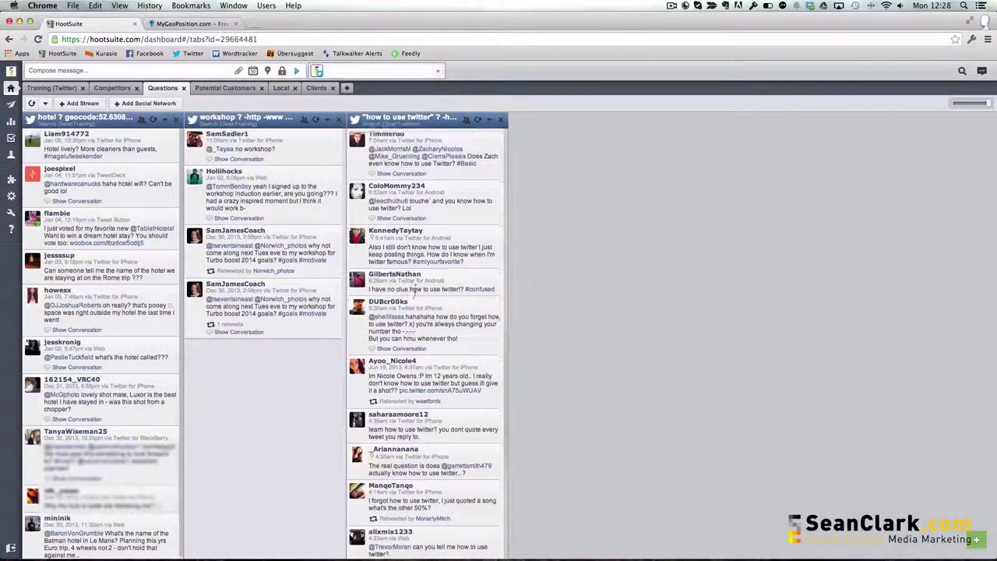
pyautogui.scroll(-15, 415, 292)
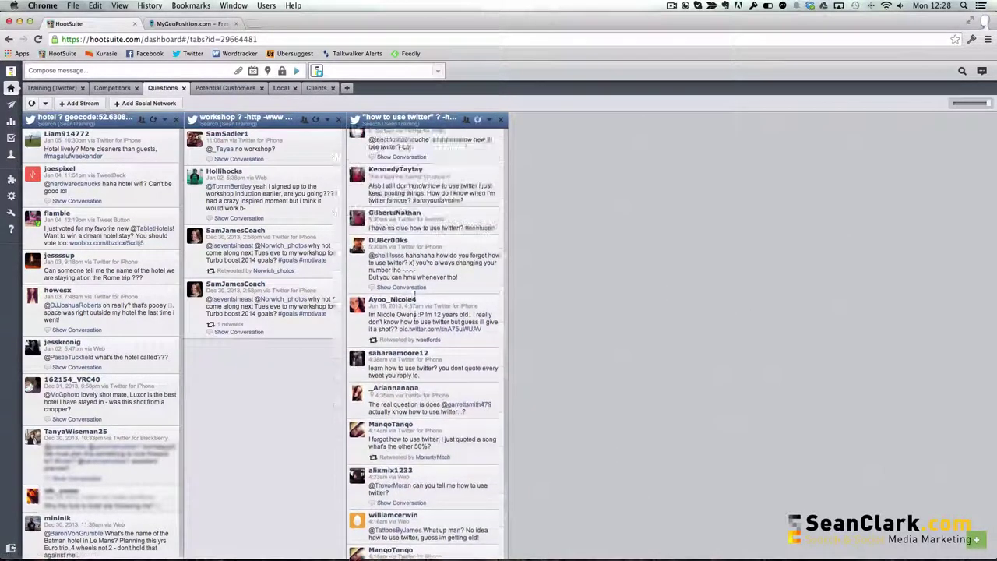
pyautogui.scroll(10, 415, 296)
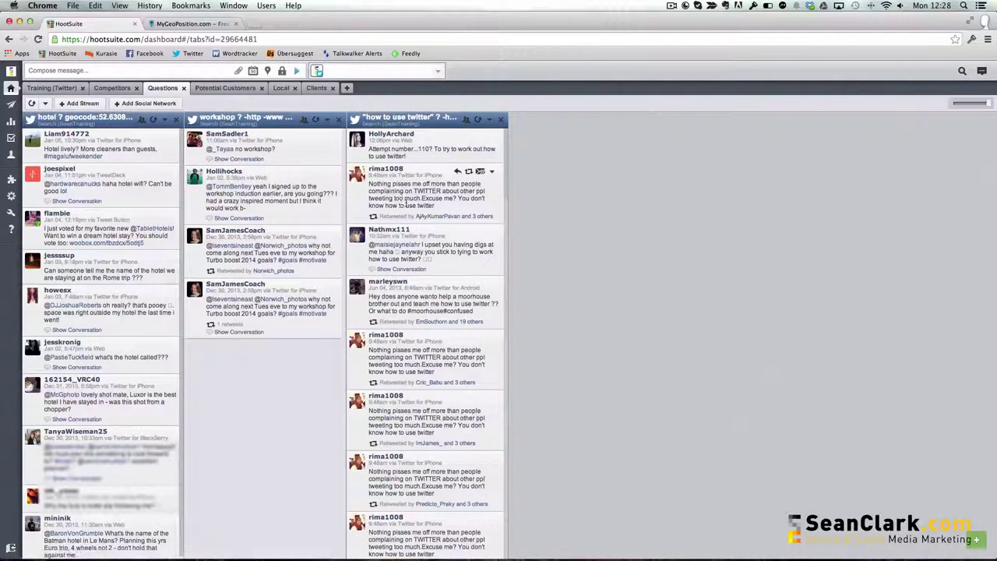
pyautogui.scroll(-2, 419, 298)
pyautogui.scroll(-1, 419, 298)
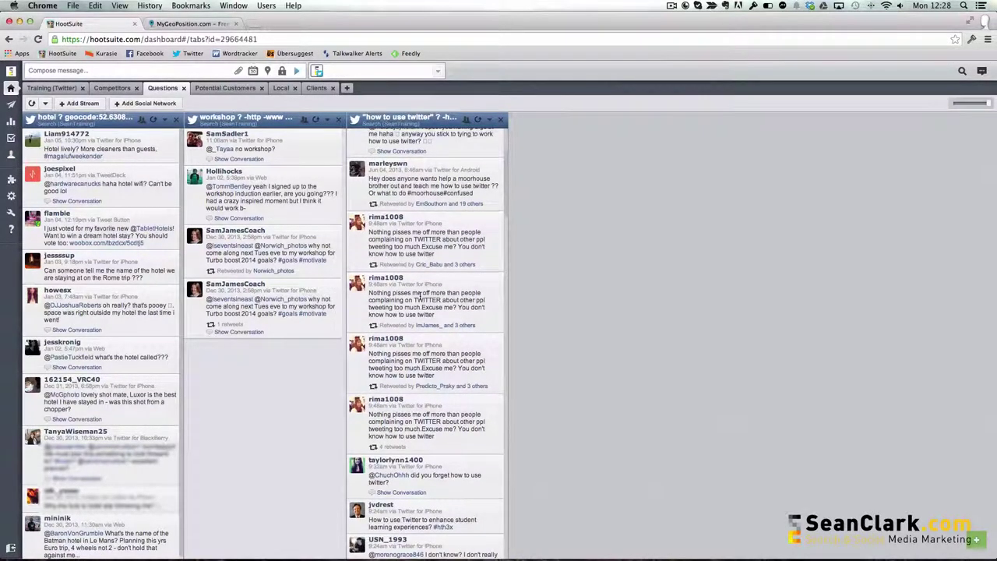
pyautogui.scroll(3, 419, 298)
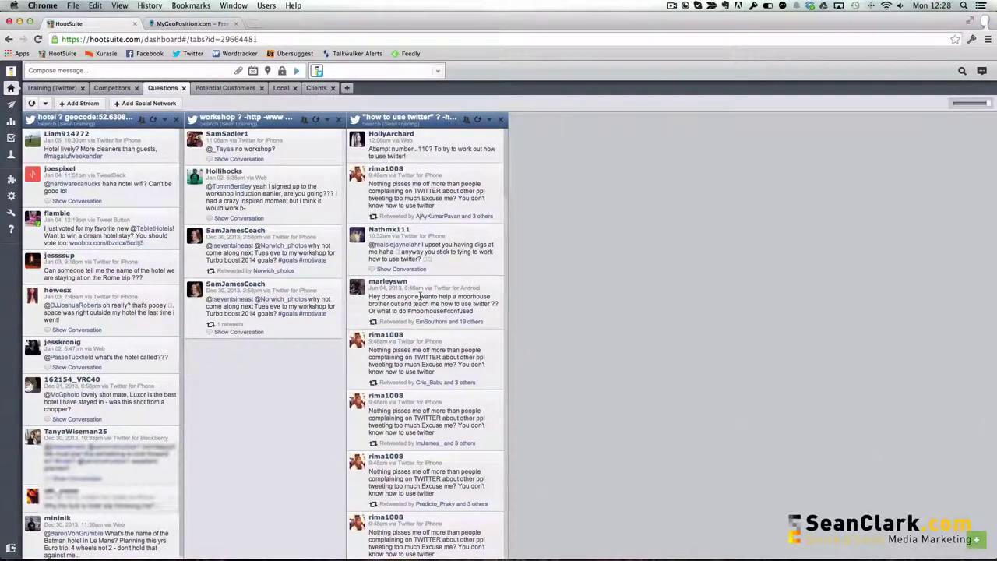
# - On the Local tab, begin a new Twitter search stream with the query geocode
pyautogui.click(219, 89)
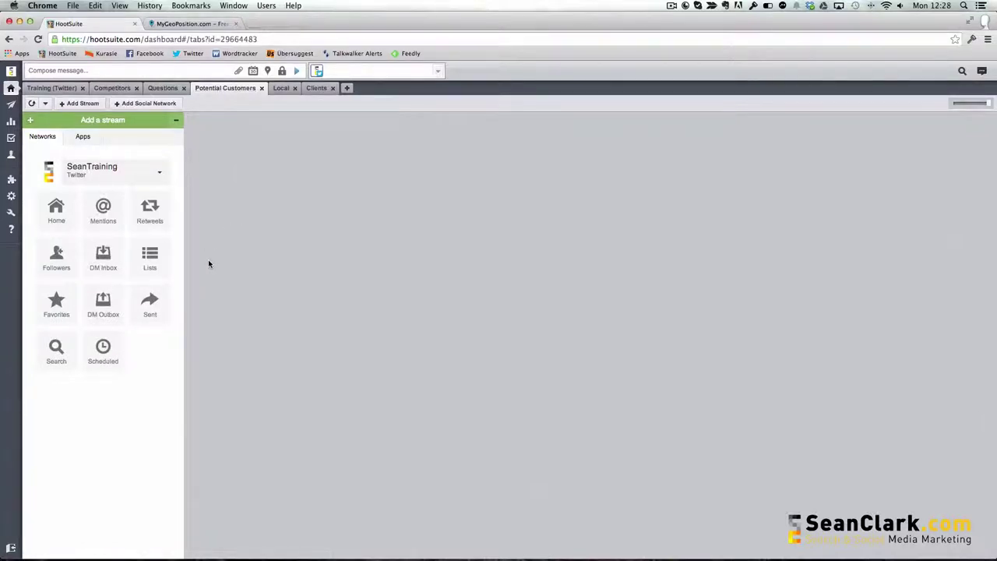
pyautogui.click(281, 88)
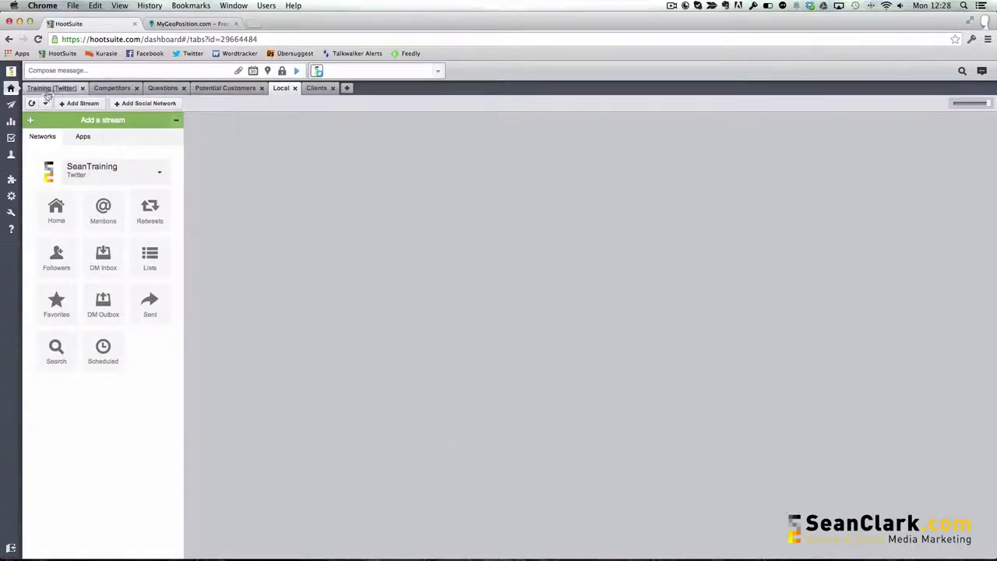
pyautogui.click(71, 103)
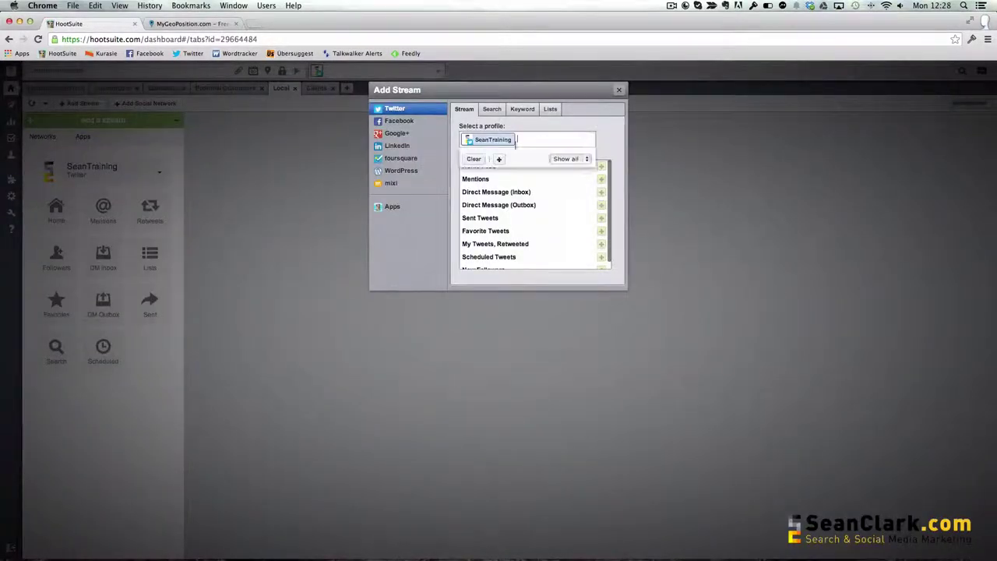
pyautogui.click(491, 110)
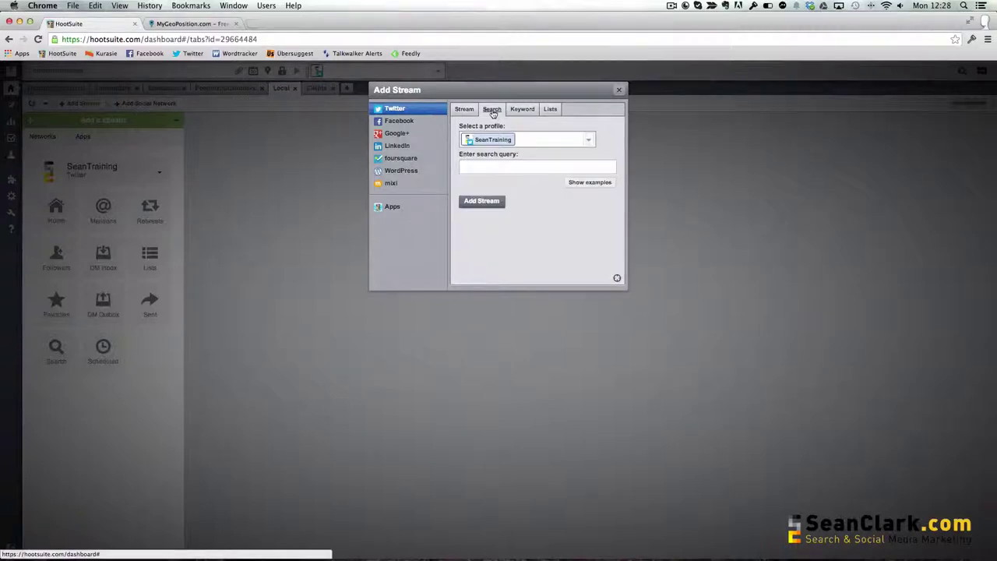
pyautogui.click(478, 168)
pyautogui.write('geo')
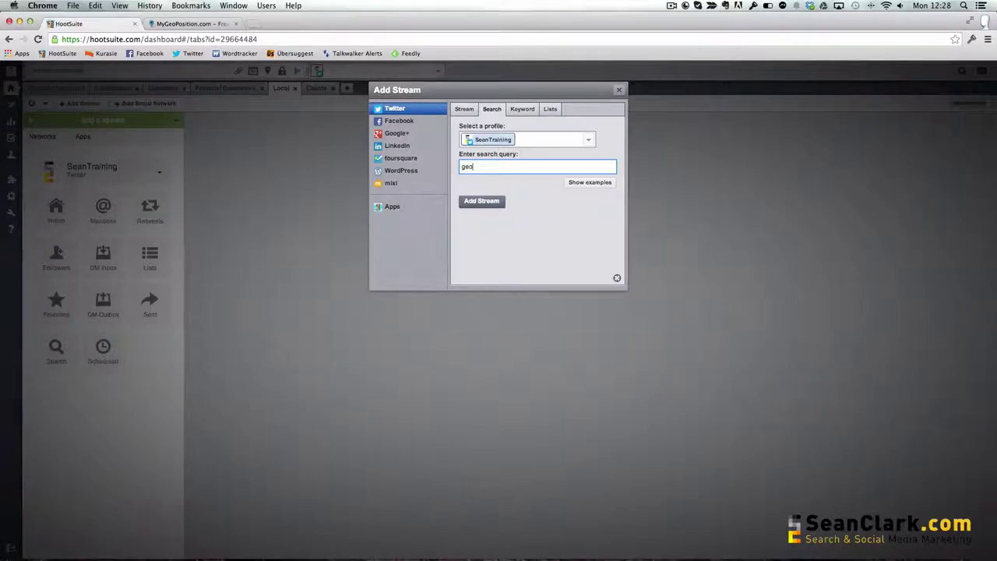
pyautogui.write('code:')
# - Paste Norwich's latitude 52.6308860 after geocode: in the search query
pyautogui.click(191, 23)
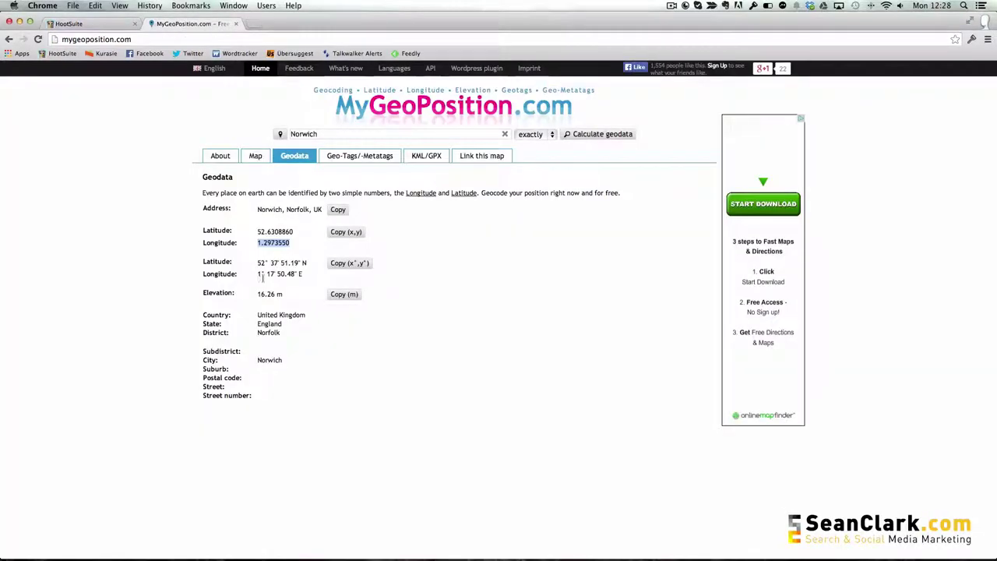
pyautogui.click(285, 234)
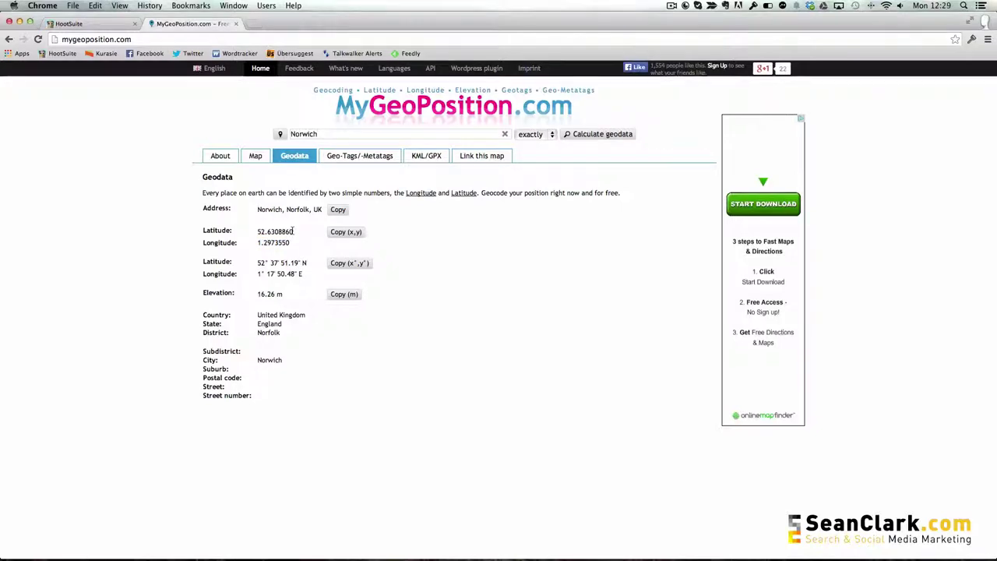
pyautogui.moveTo(293, 231); pyautogui.dragTo(257, 232)
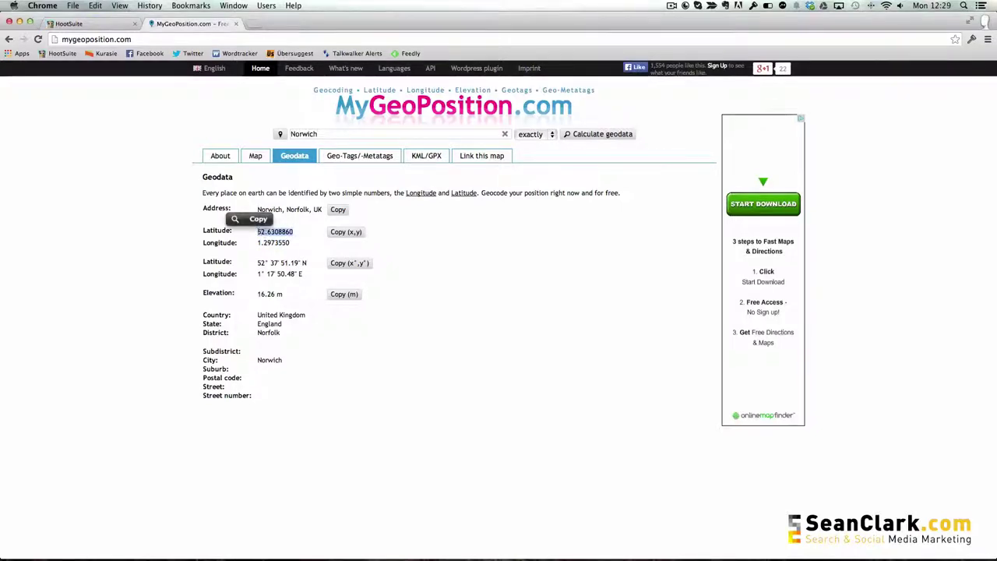
pyautogui.click(258, 219)
pyautogui.click(69, 23)
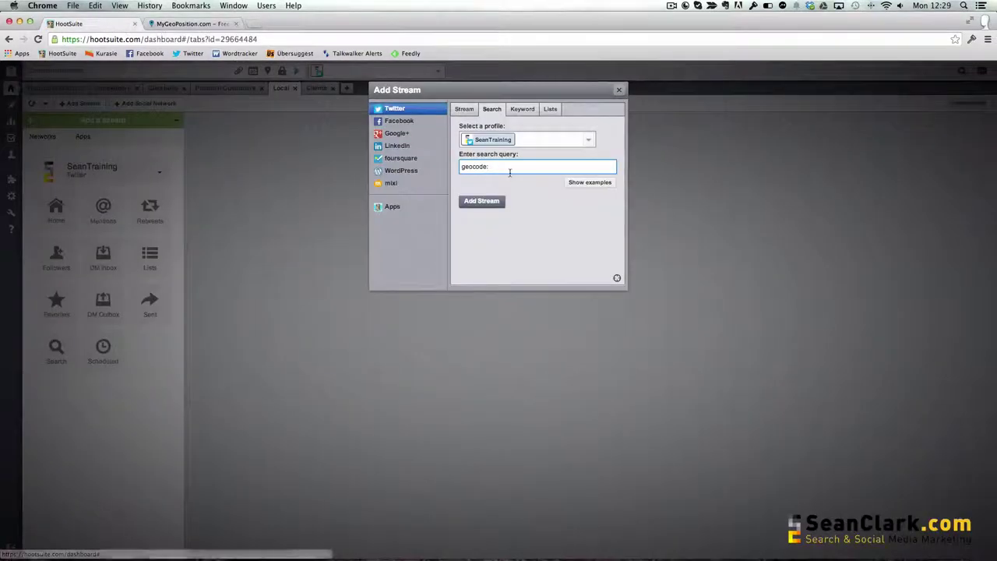
pyautogui.press('super+v')
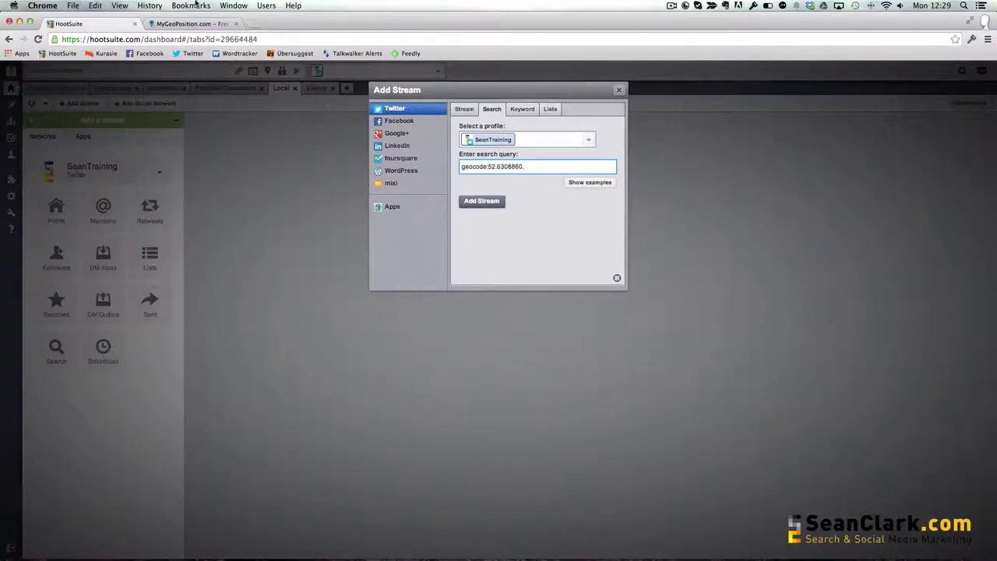
# - Copy Norwich's longitude 1.2973550 from MyGeoPosition.com
pyautogui.click(194, 24)
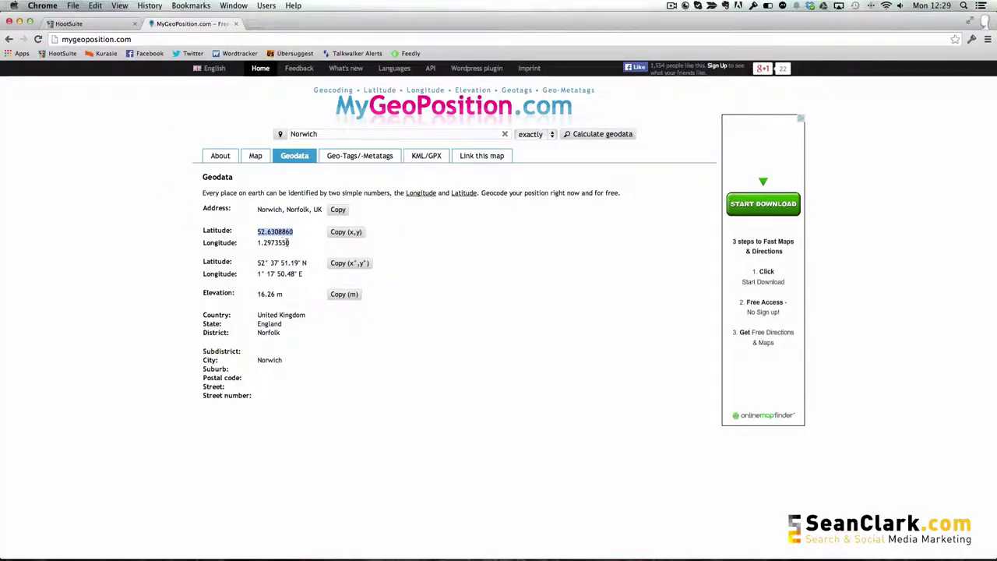
pyautogui.moveTo(289, 243); pyautogui.dragTo(253, 242)
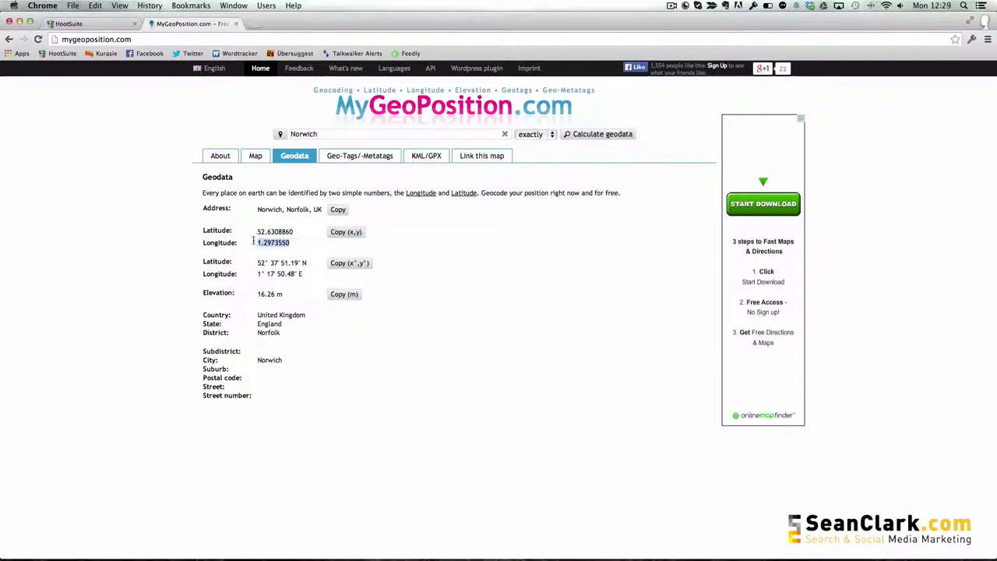
pyautogui.press('super+c')
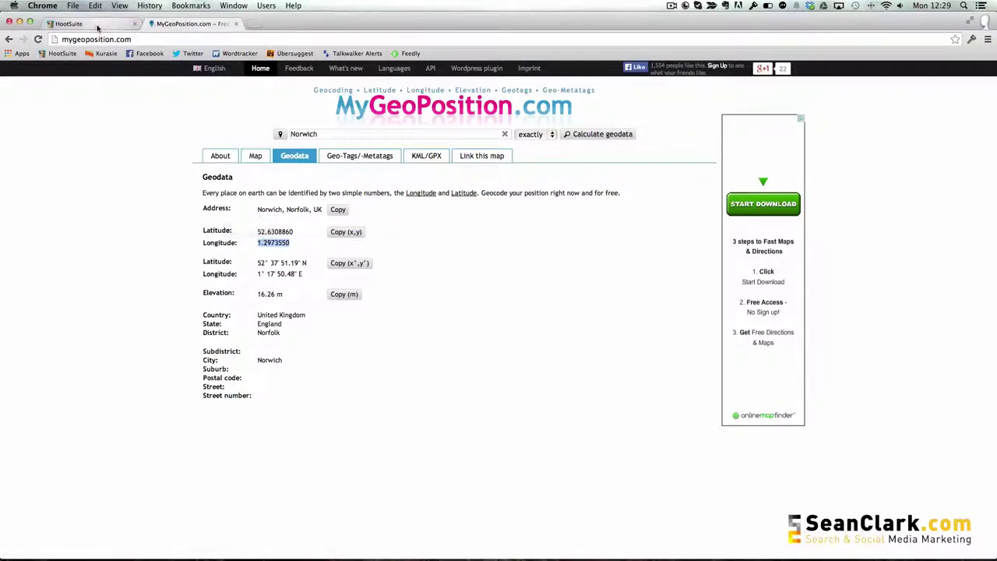
pyautogui.click(98, 24)
# - Complete the query as geocode:52.6308860,1.2973550,10km and add it as a Local stream
pyautogui.press('super+v')
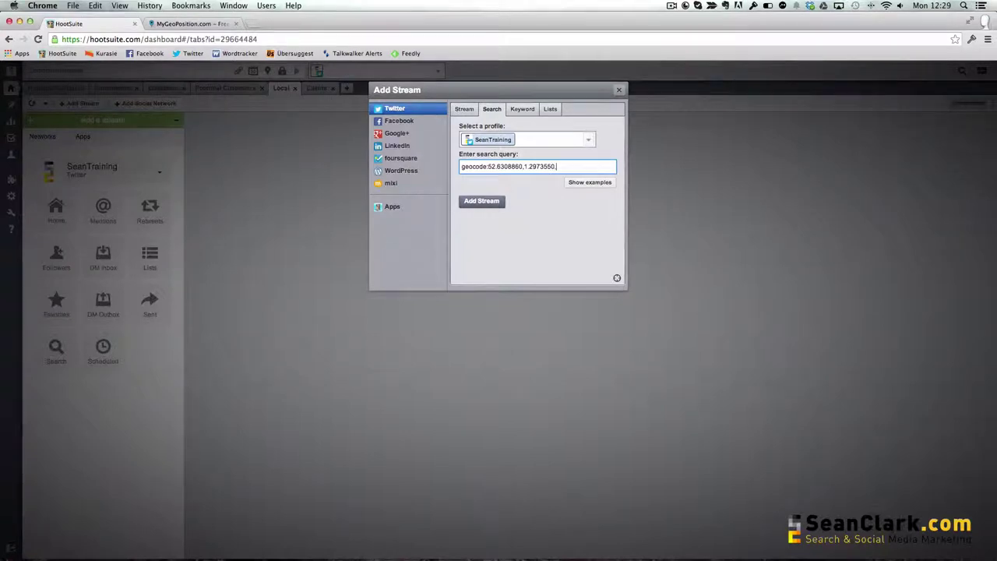
pyautogui.write('10km')
pyautogui.click(558, 165)
pyautogui.press('BackSpace')
pyautogui.click(526, 215)
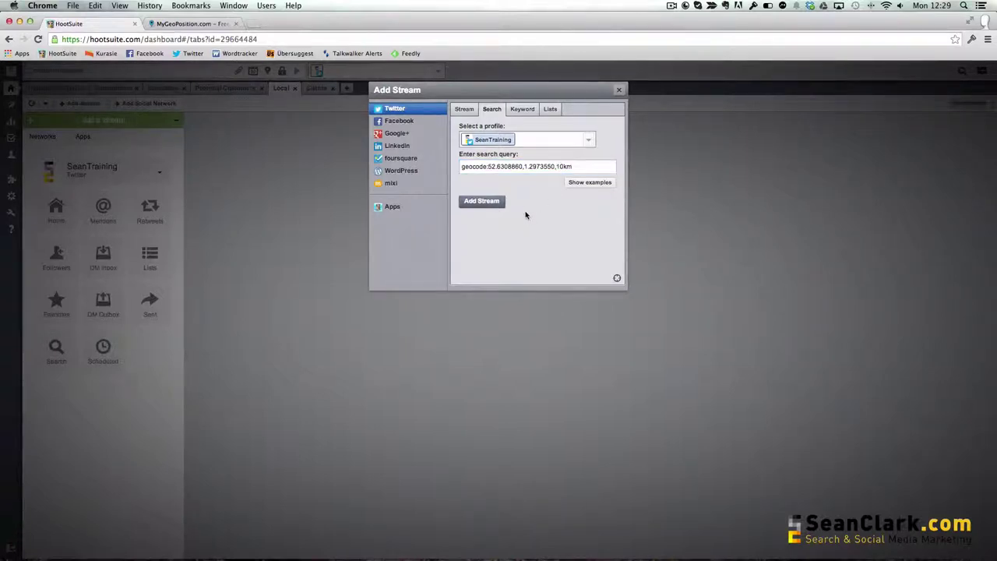
pyautogui.click(483, 200)
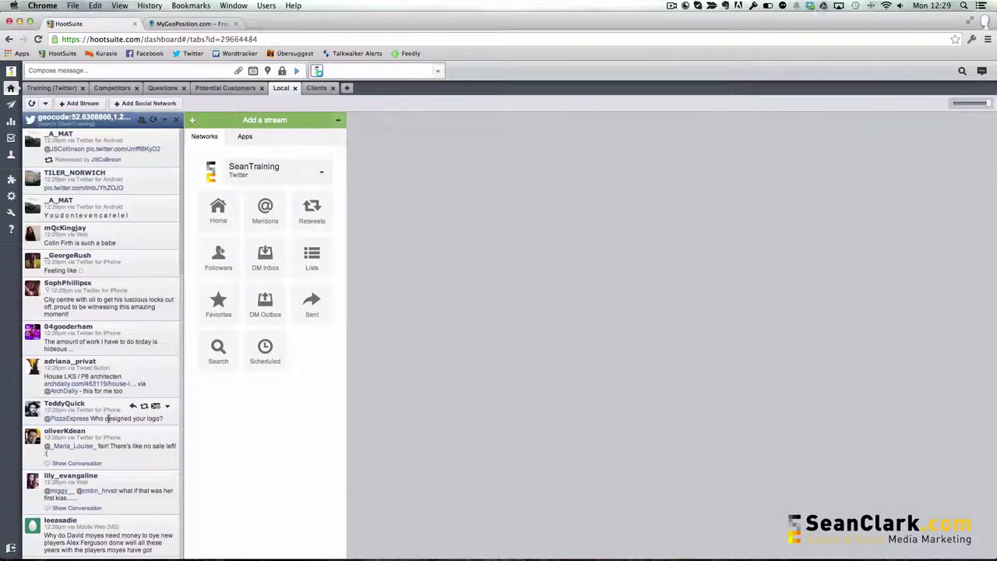
pyautogui.scroll(-2, 109, 421)
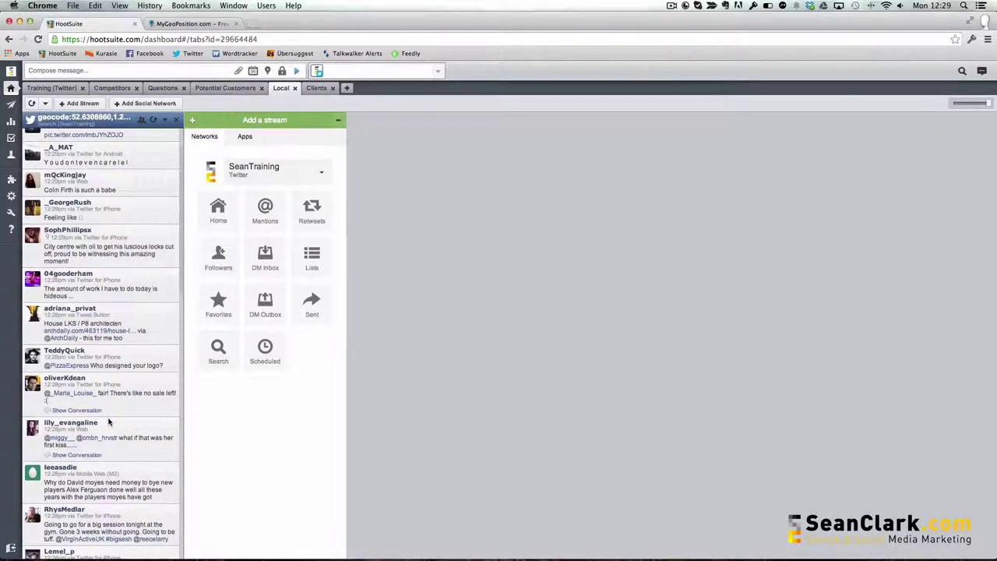
pyautogui.scroll(-8, 109, 420)
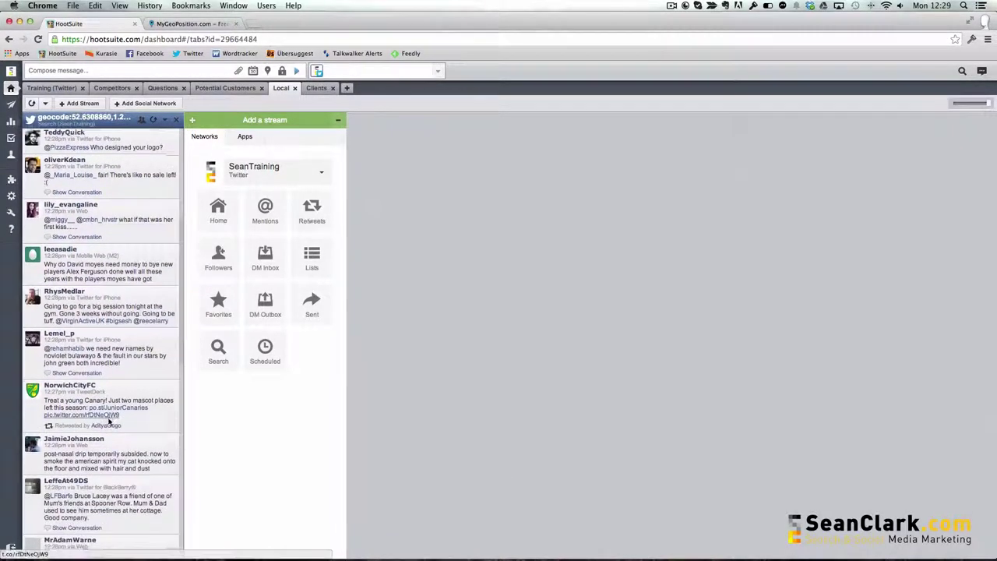
pyautogui.scroll(-5, 109, 421)
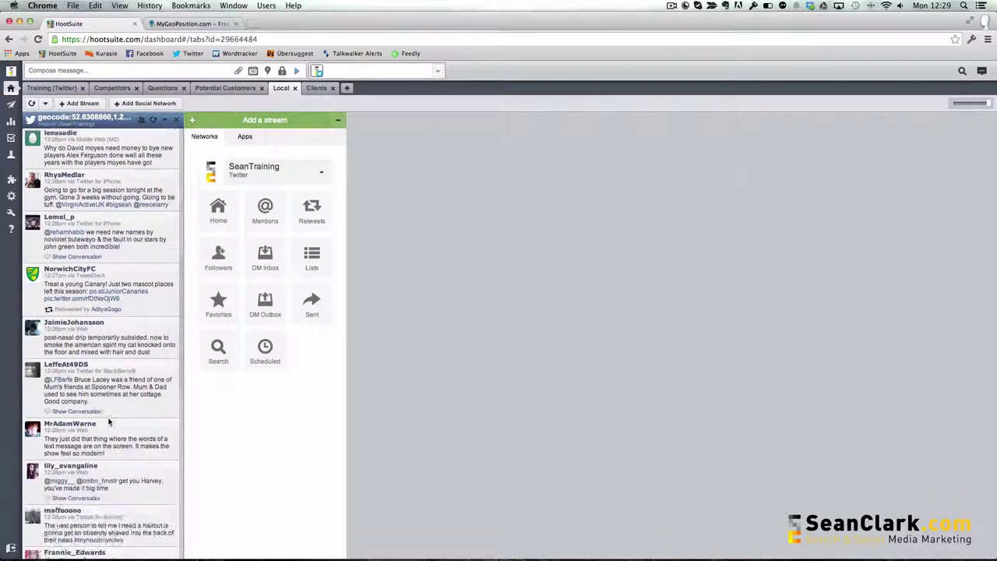
pyautogui.scroll(-3, 109, 421)
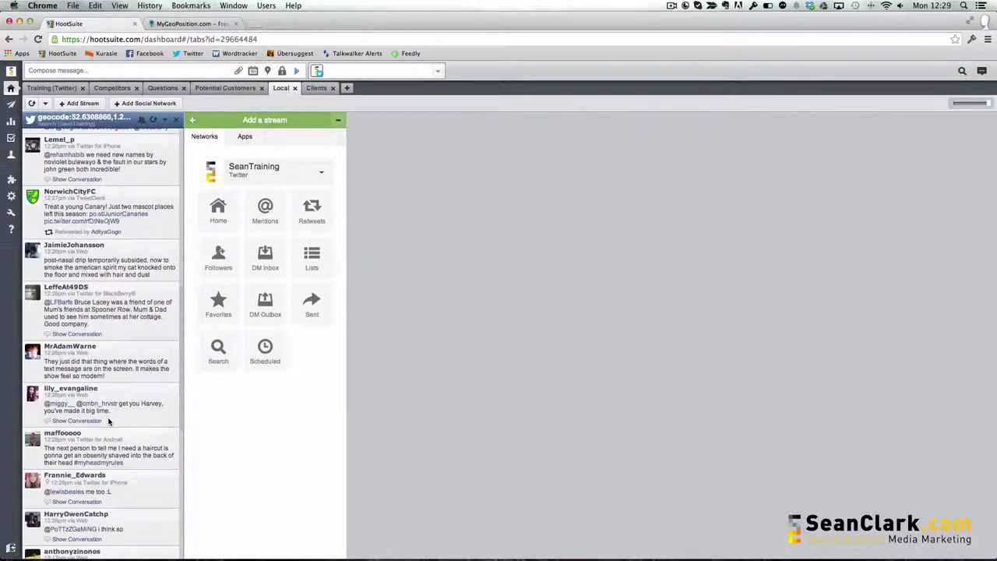
pyautogui.scroll(-6, 108, 420)
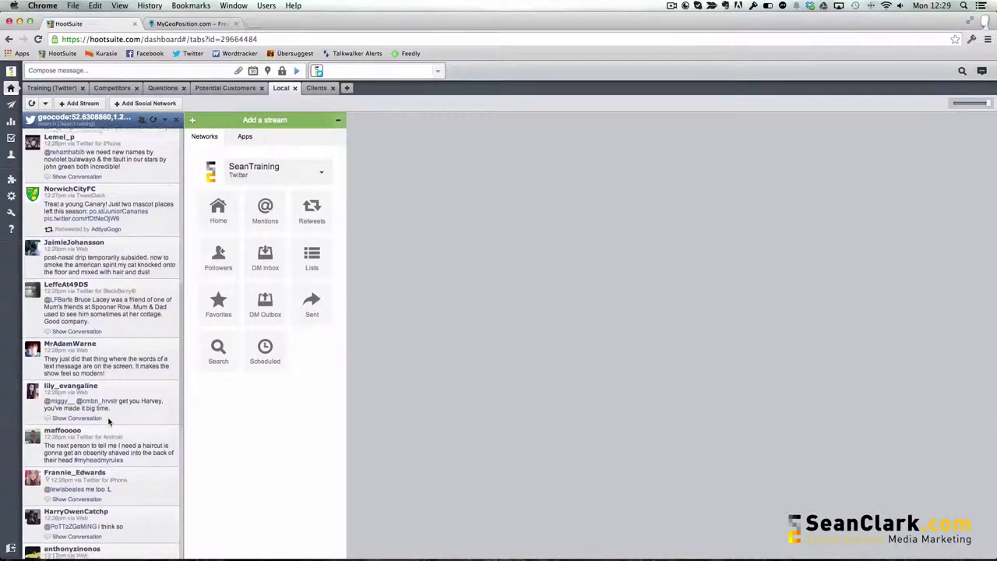
pyautogui.scroll(10, 109, 421)
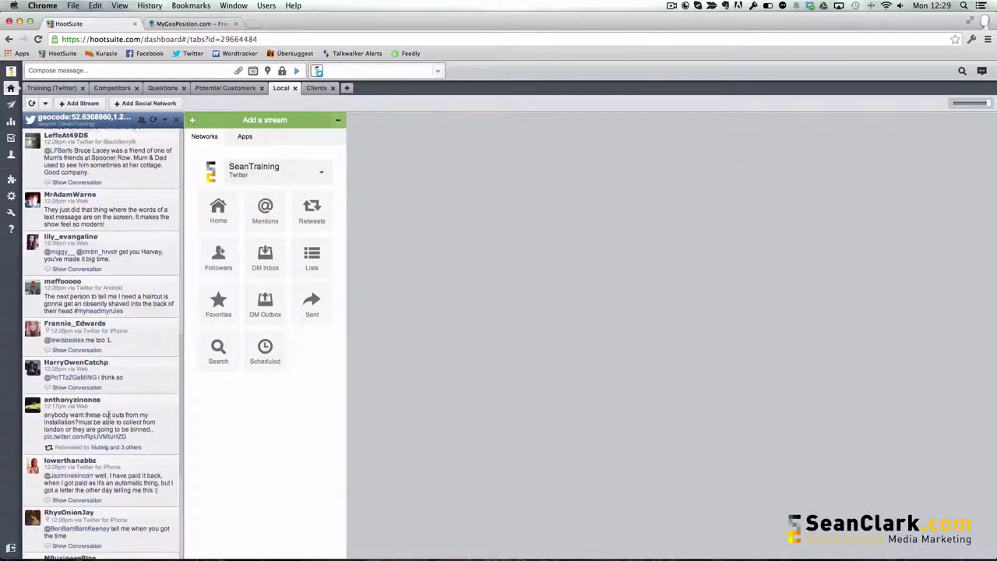
pyautogui.scroll(2, 109, 420)
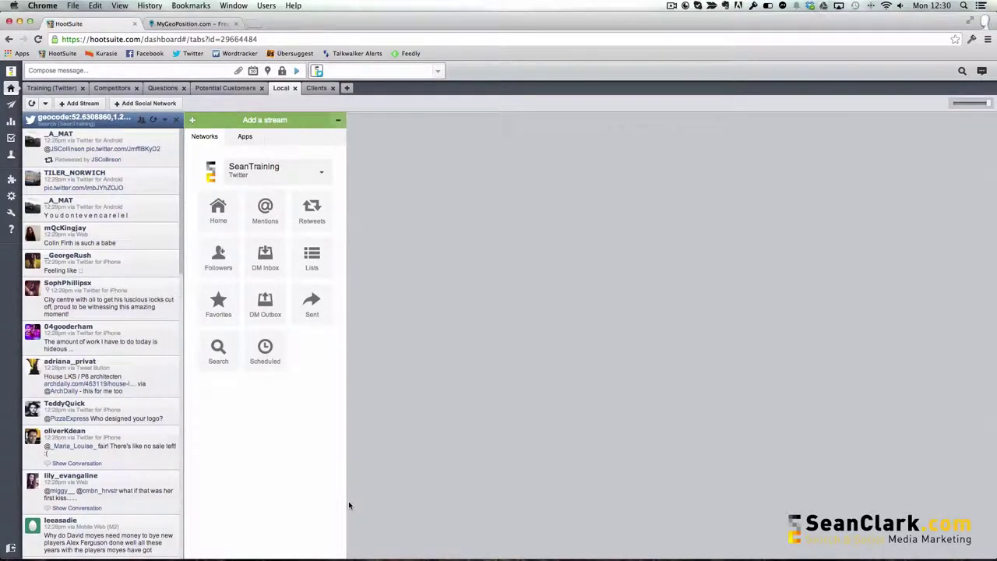
# - View the Clients and Competitors tabs, then return to the Questions tab
pyautogui.click(316, 89)
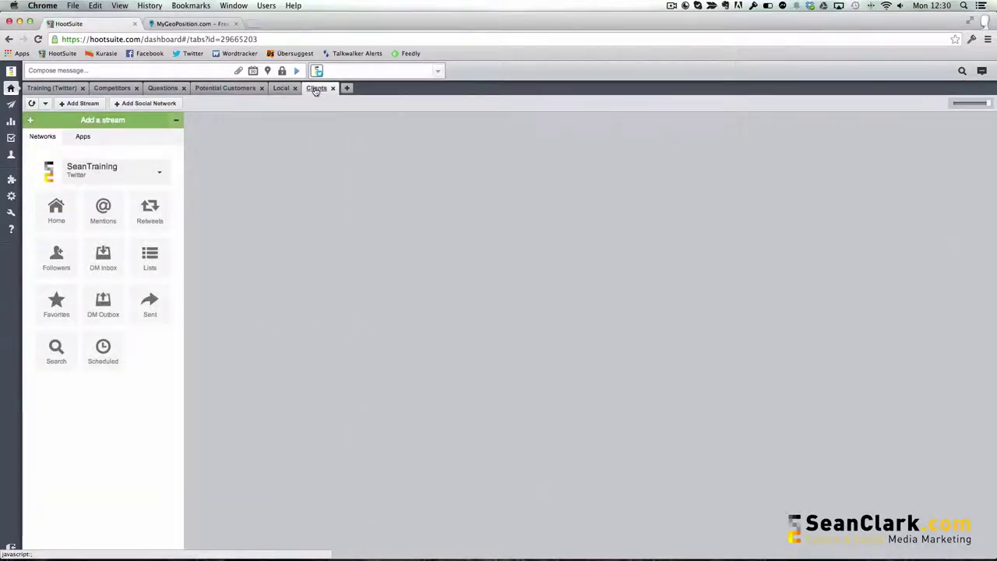
pyautogui.click(114, 89)
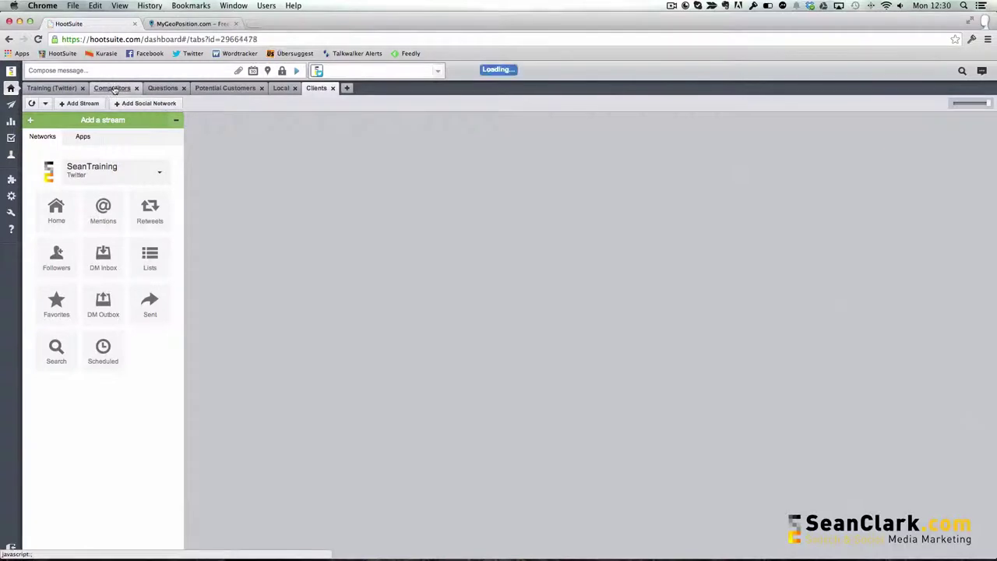
pyautogui.click(166, 88)
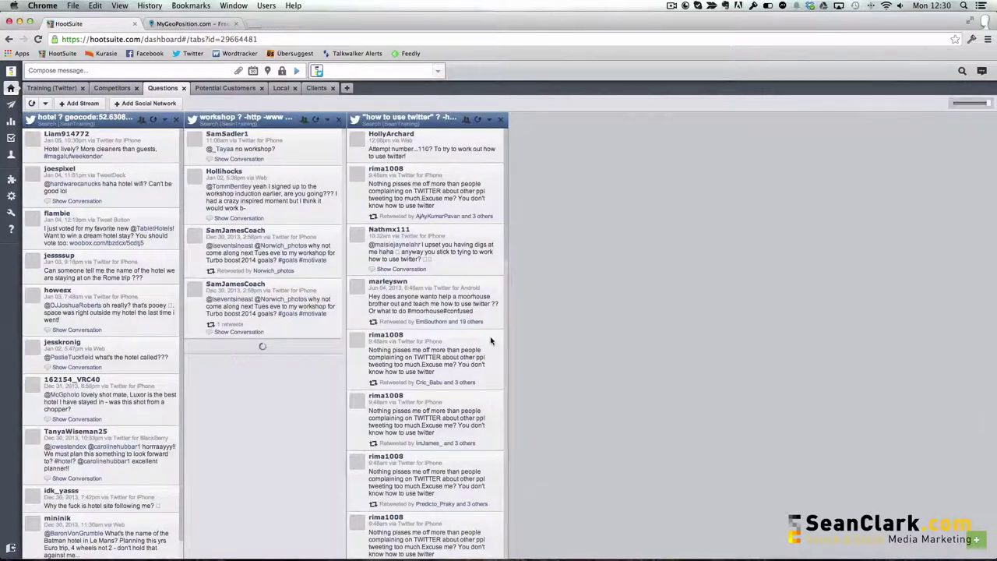